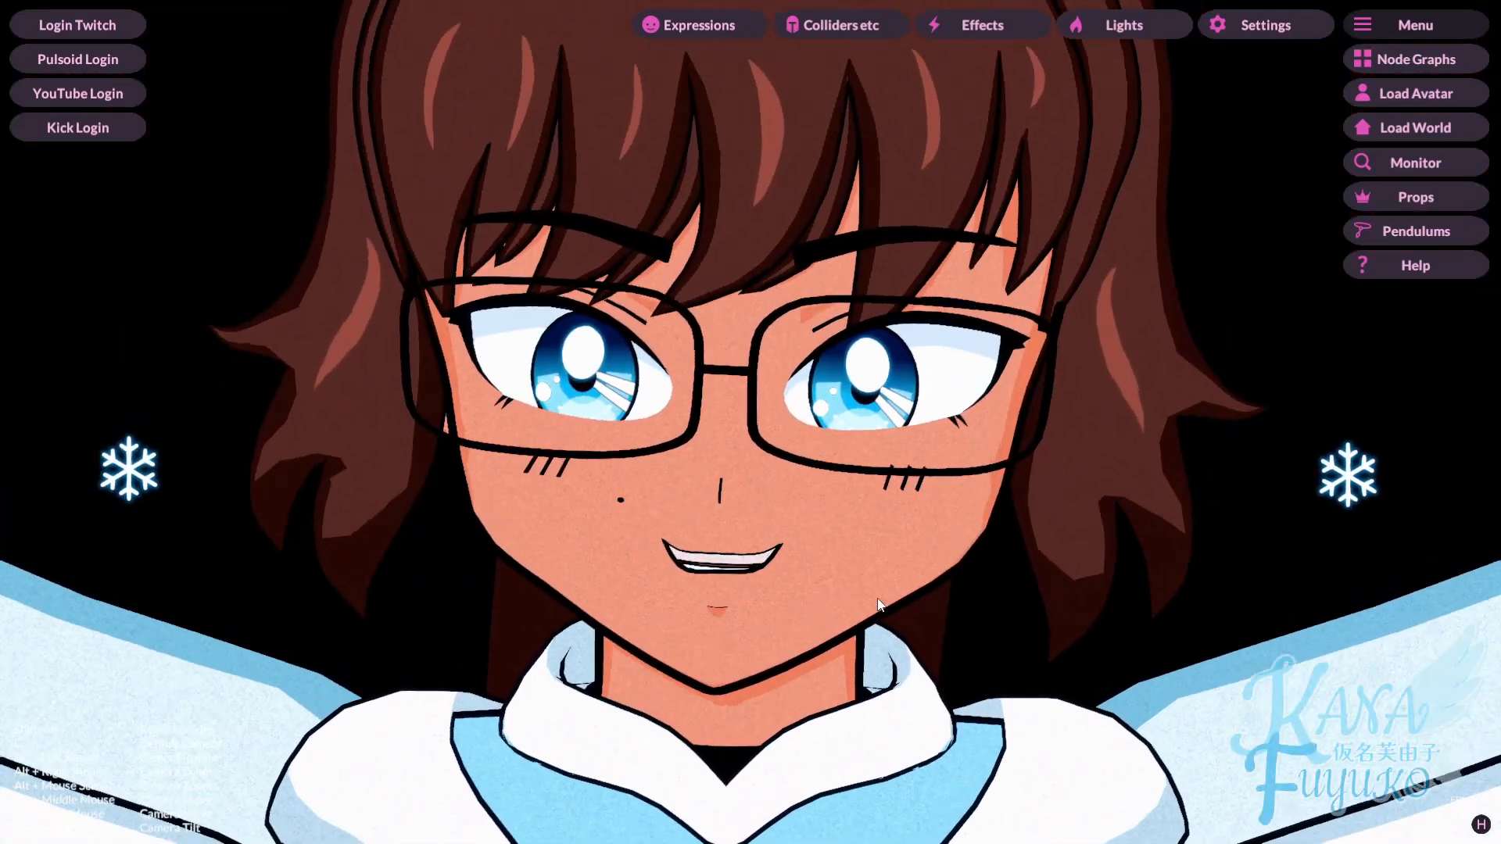
Open the node graph editor and add a Twitch Channel Points node with the redeem name "Yeet".
left_click_drag(819, 513, 866, 507)
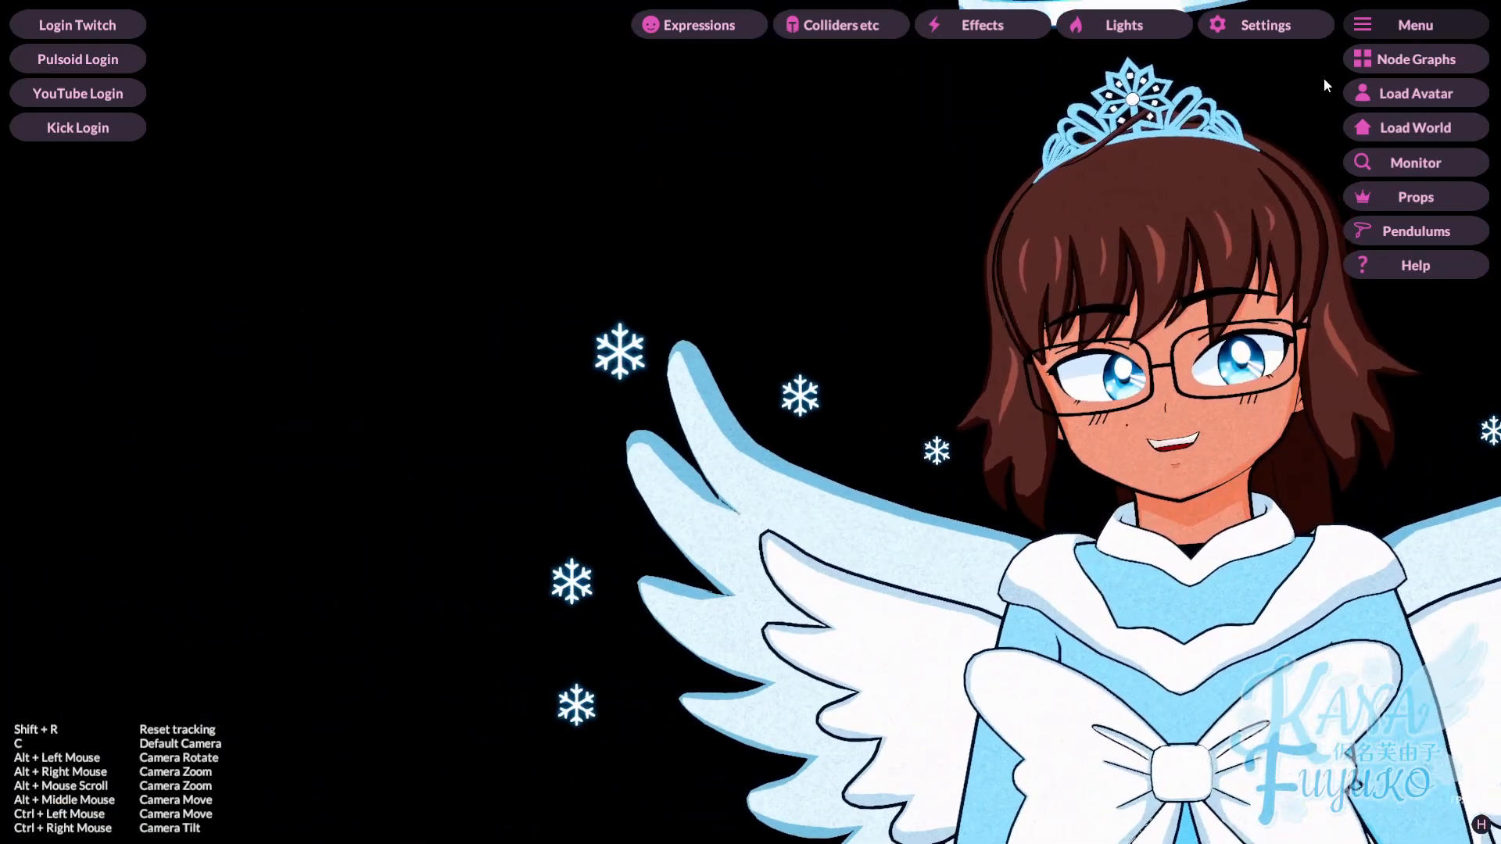
left_click(1407, 51)
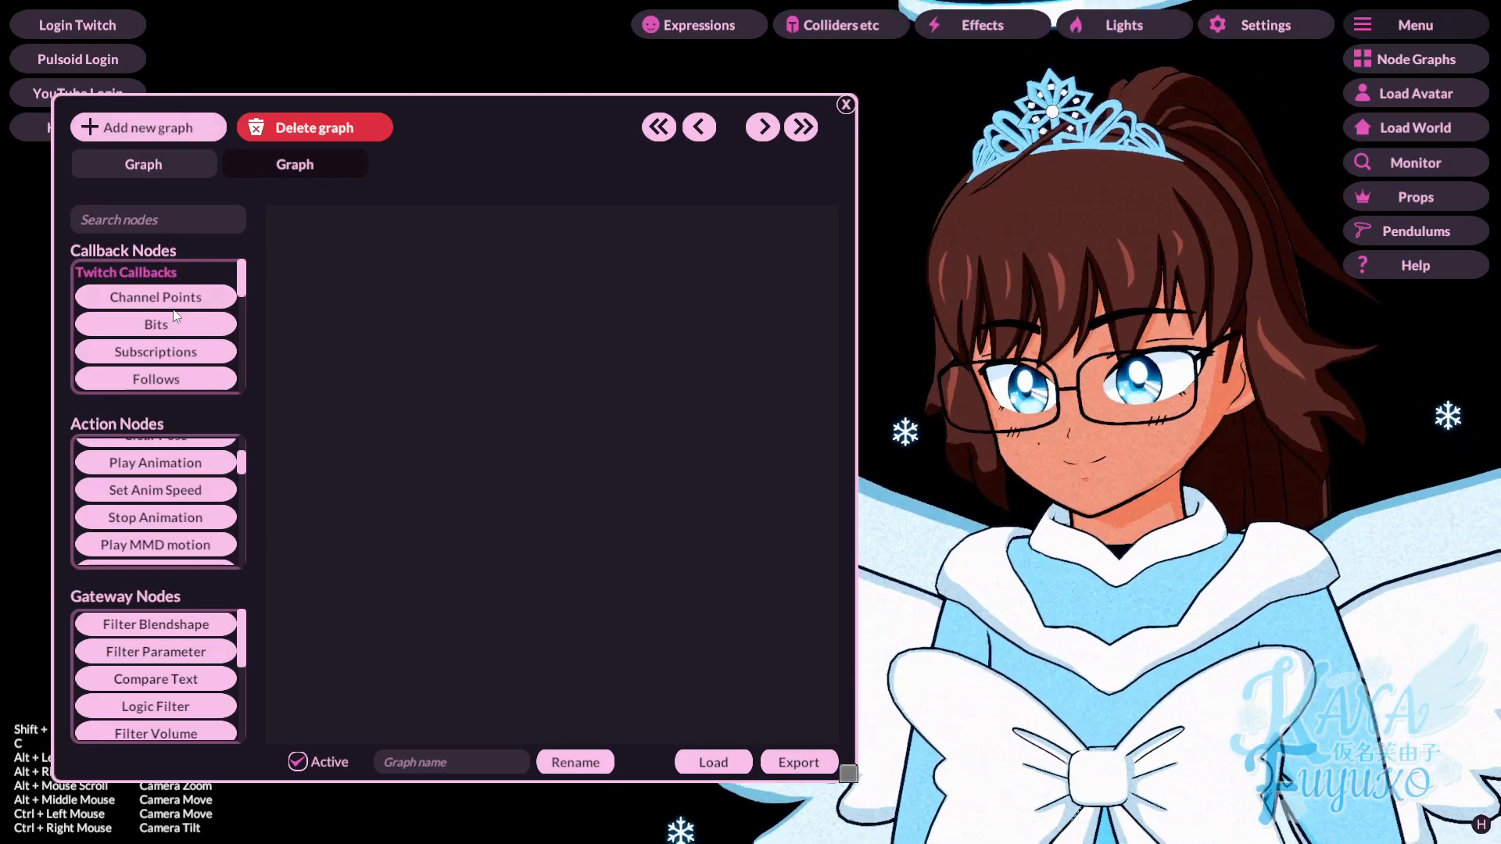
left_click(173, 301)
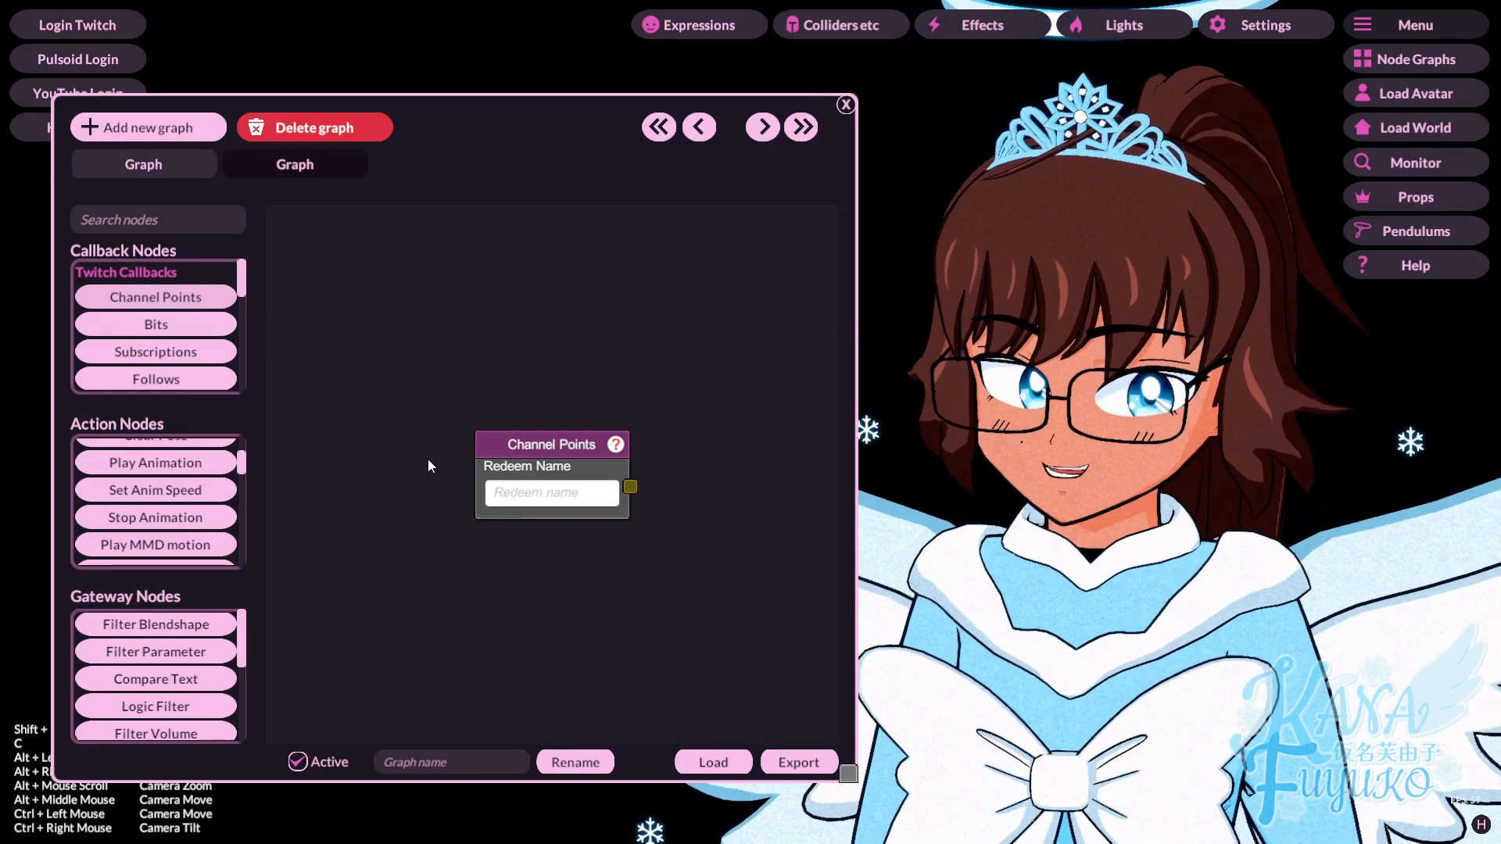
left_click_drag(582, 455, 415, 369)
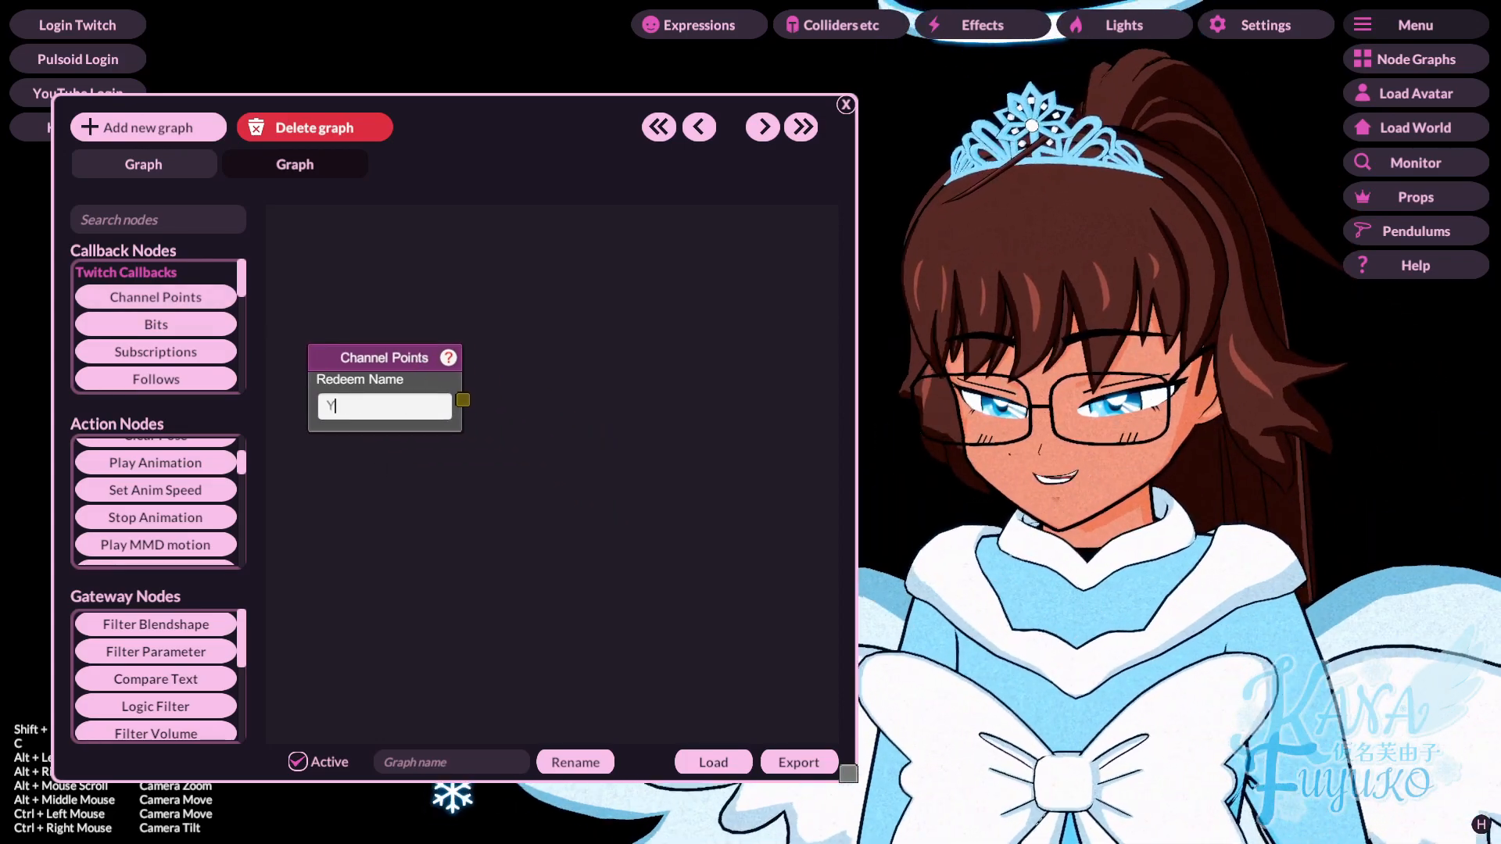
type("Yeet")
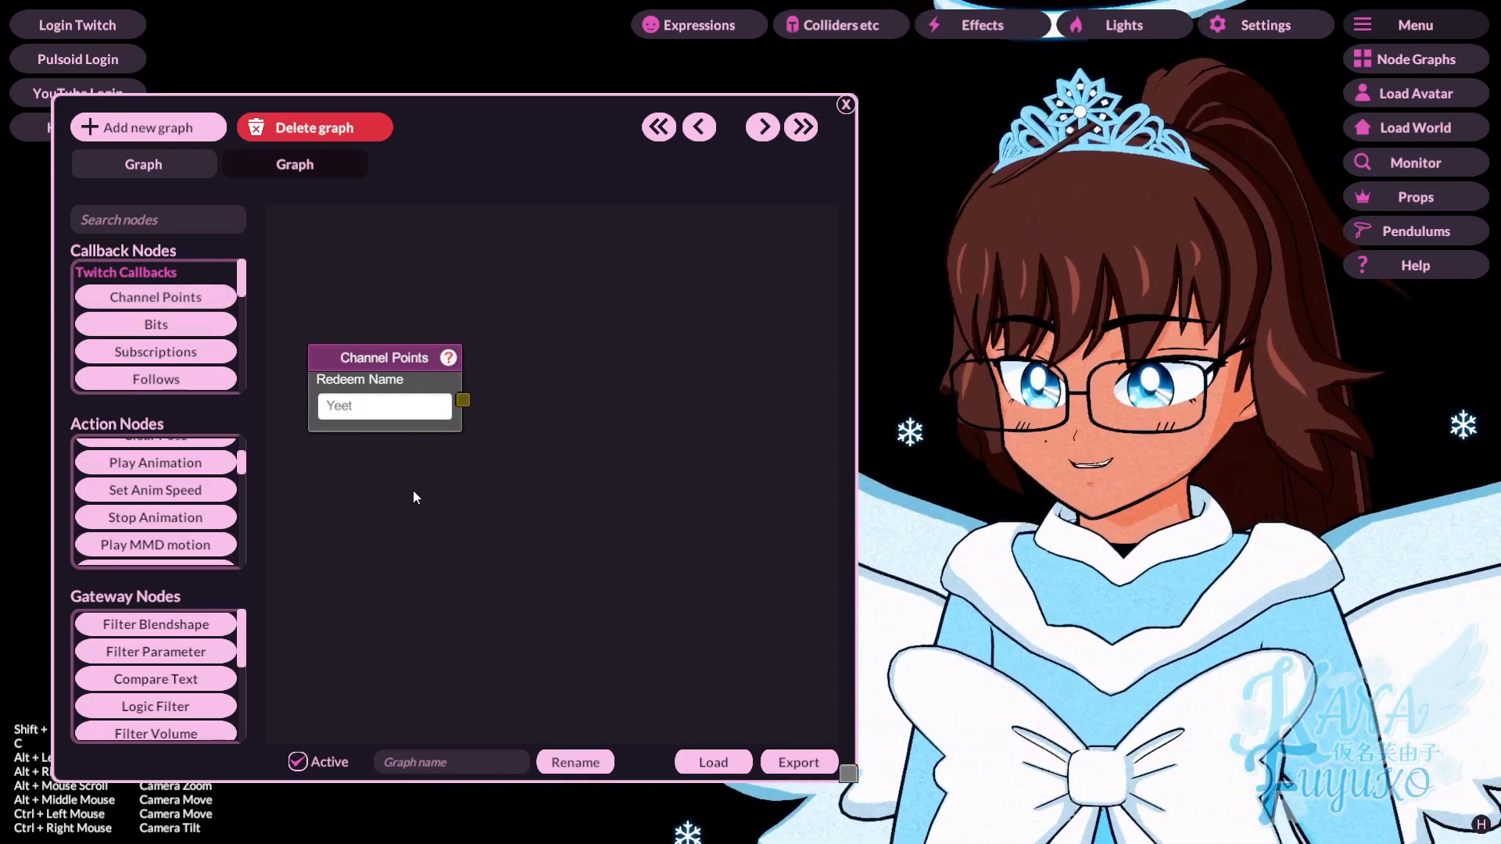
Add a Yeet action node and place it beside the Channel Points node.
scroll(157, 516, "up", 2)
scroll(172, 464, "up", 3)
scroll(195, 469, "down", 1)
scroll(180, 522, "down", 3)
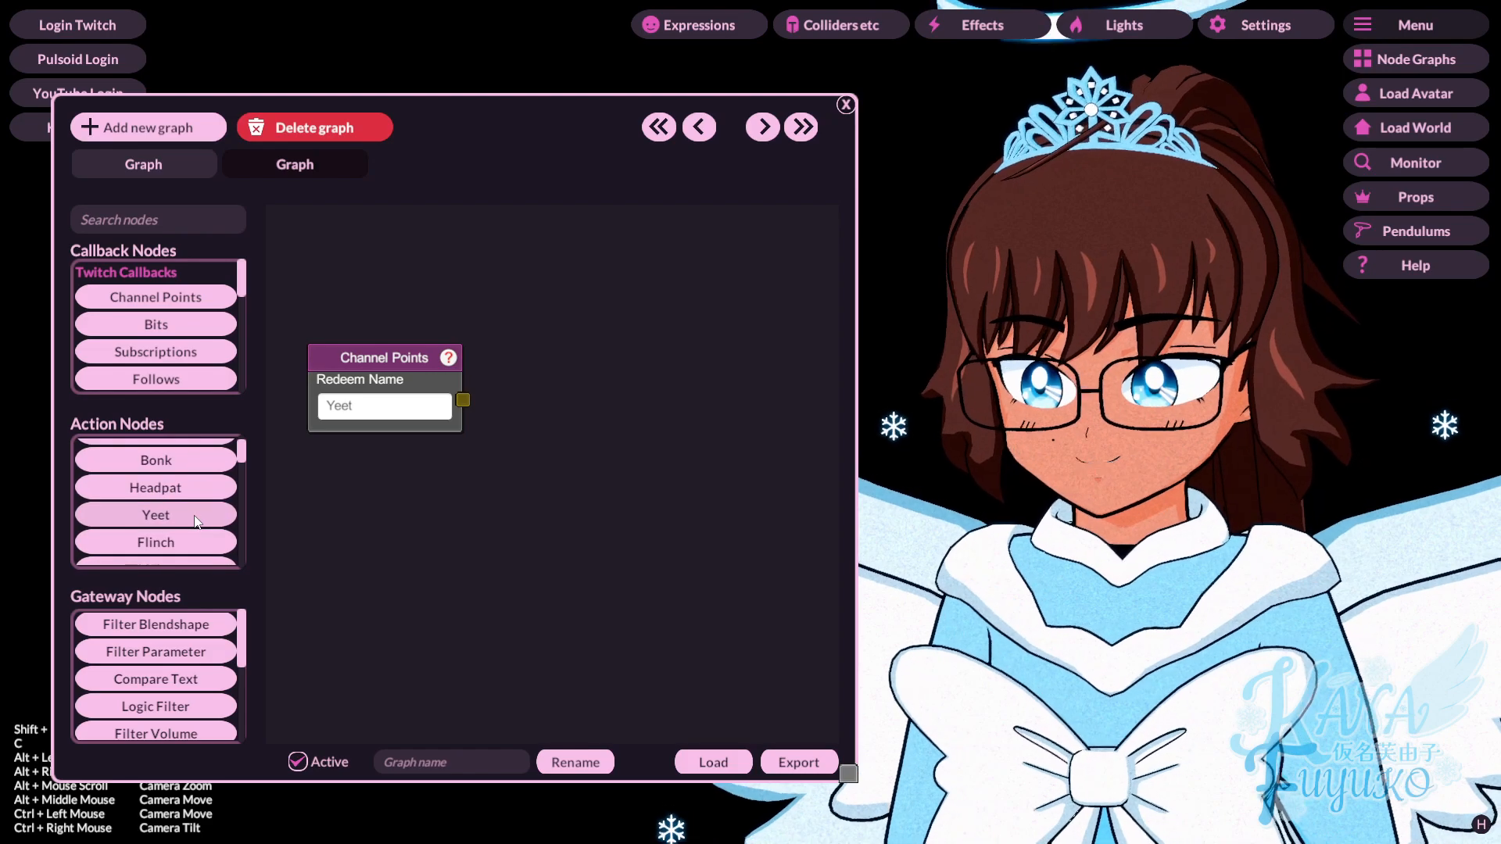
left_click(199, 221)
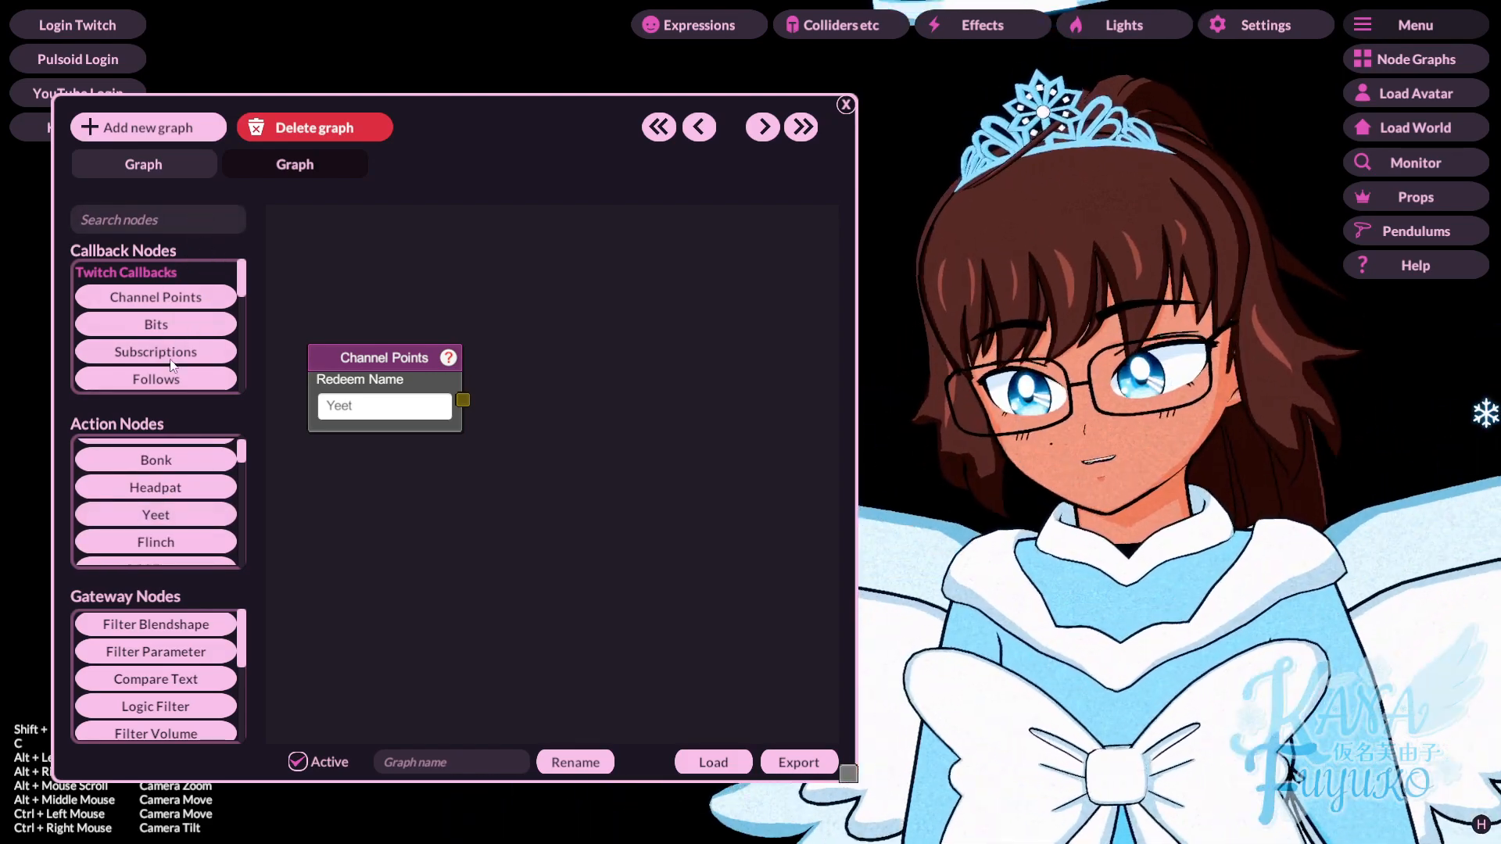
left_click(158, 516)
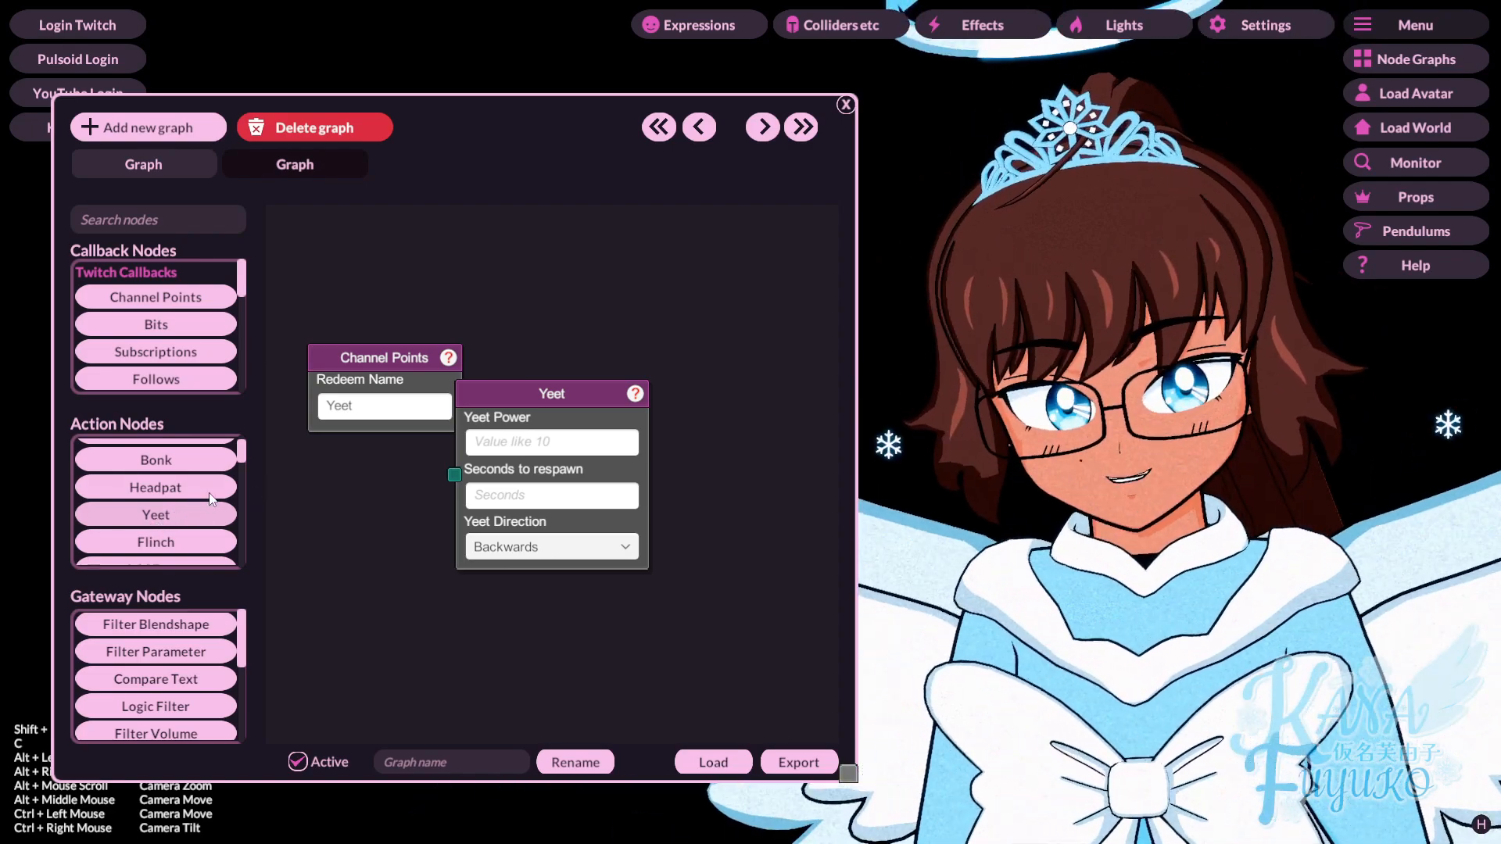
left_click_drag(508, 394, 575, 317)
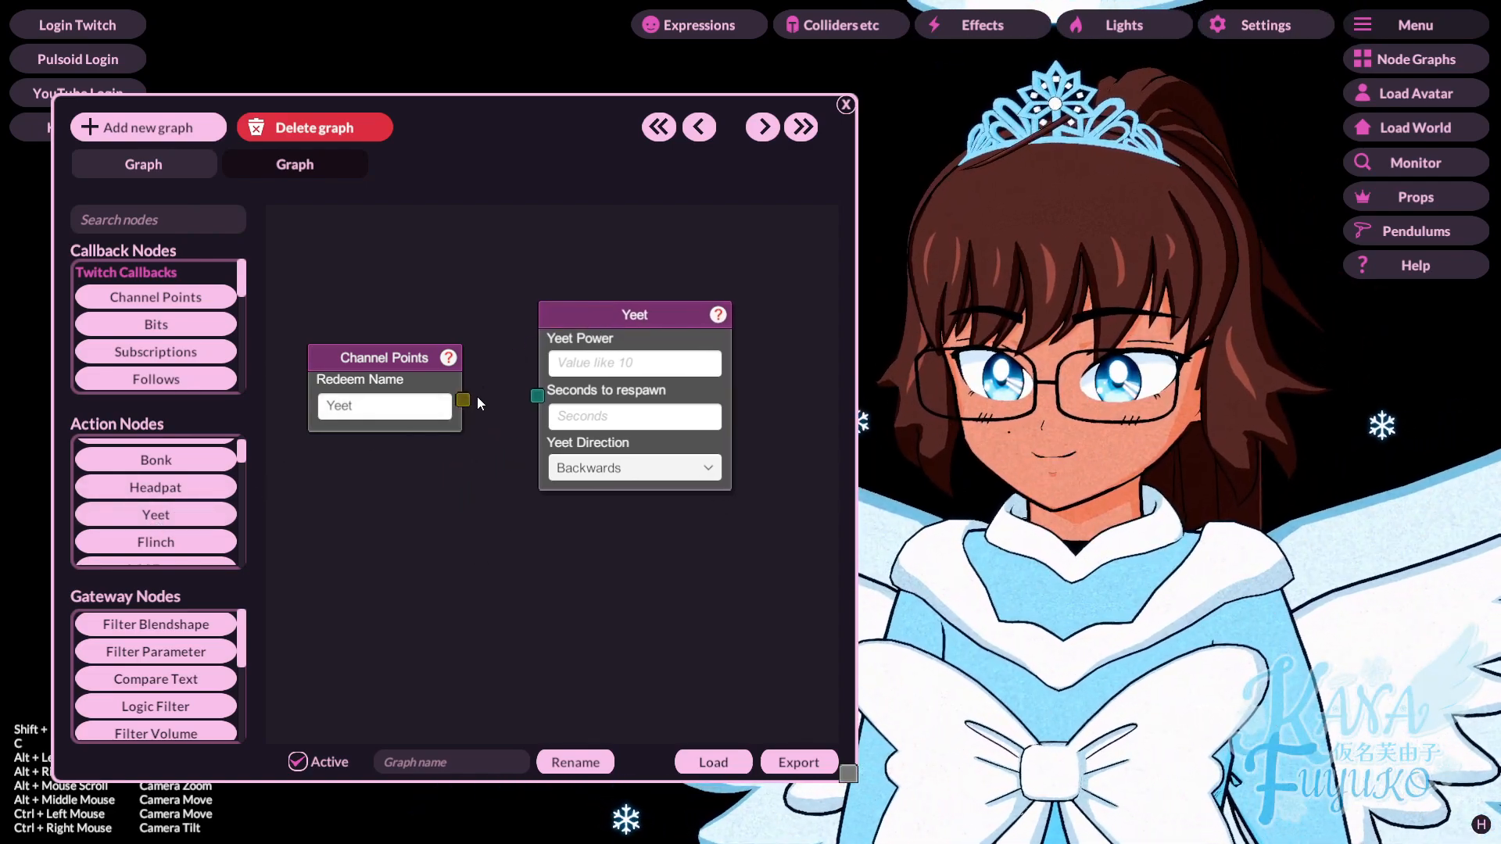
Connect Channel Points to the Yeet node, with power 10, 5 seconds to respawn and direction Right.
left_click(608, 366)
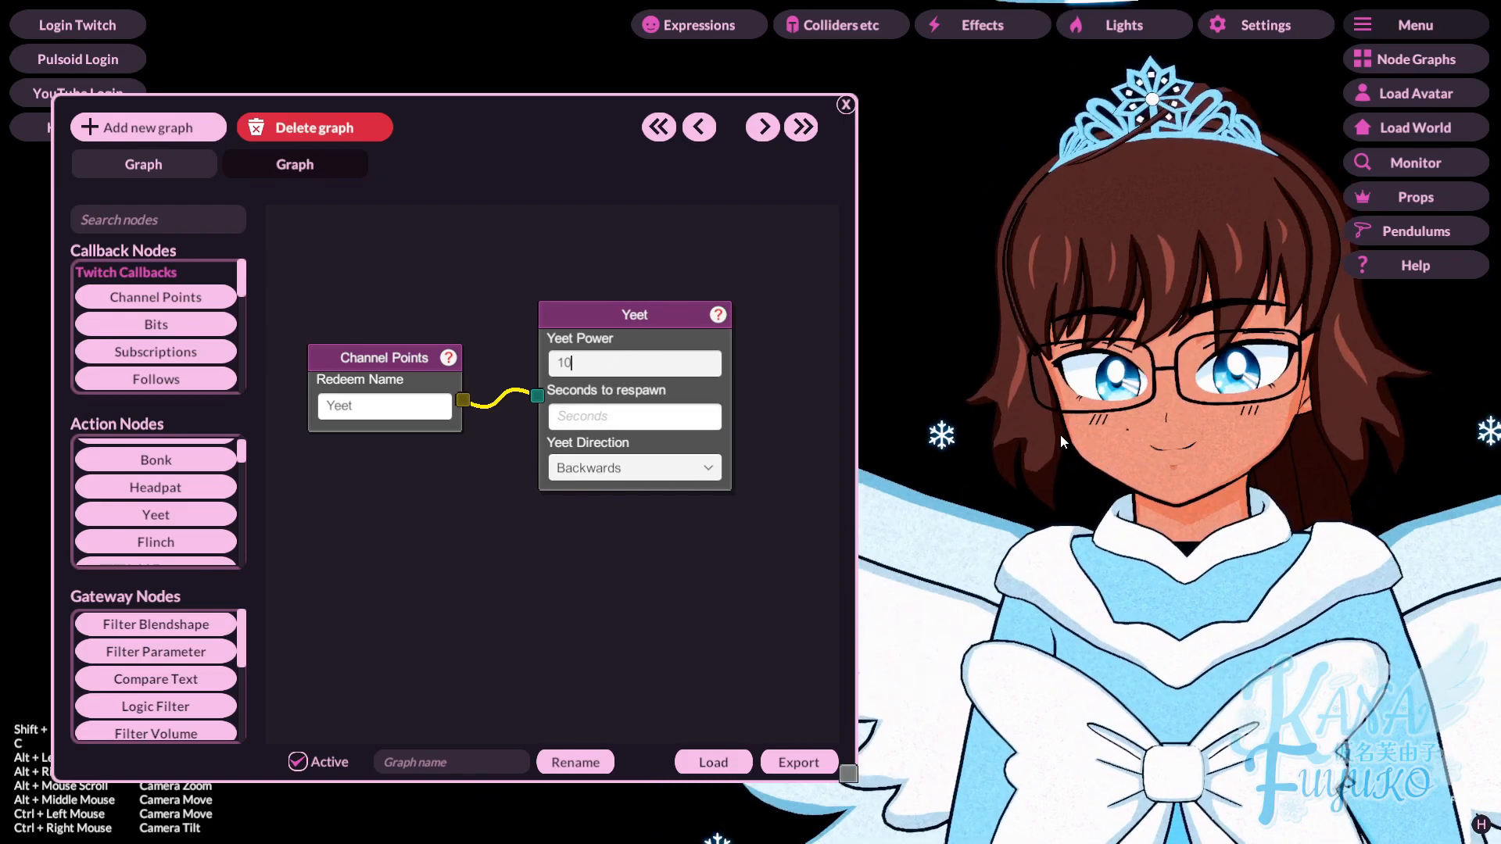
scroll(1062, 433, "down", 3)
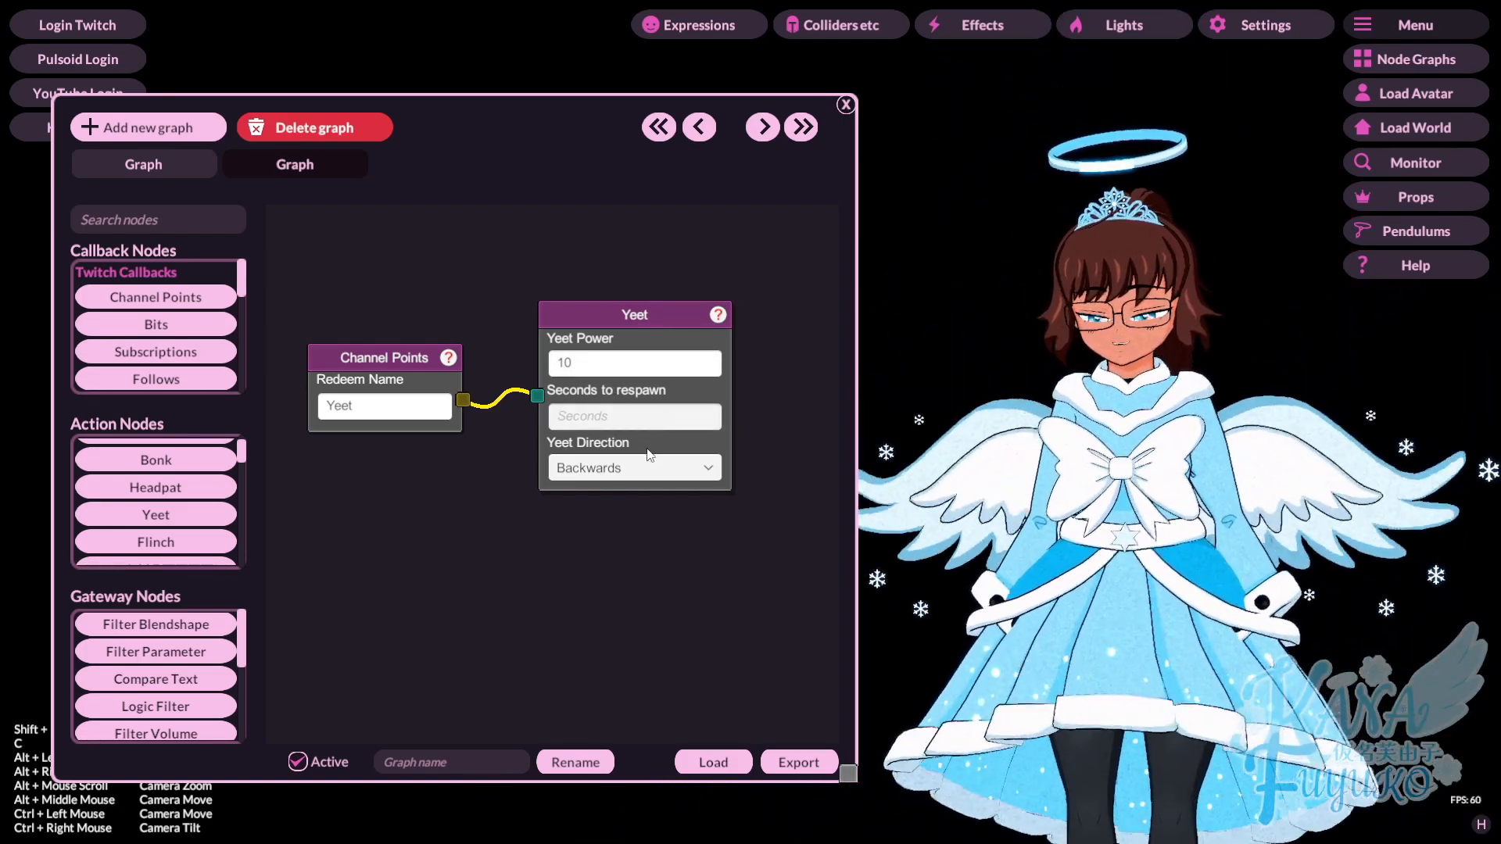
type("5")
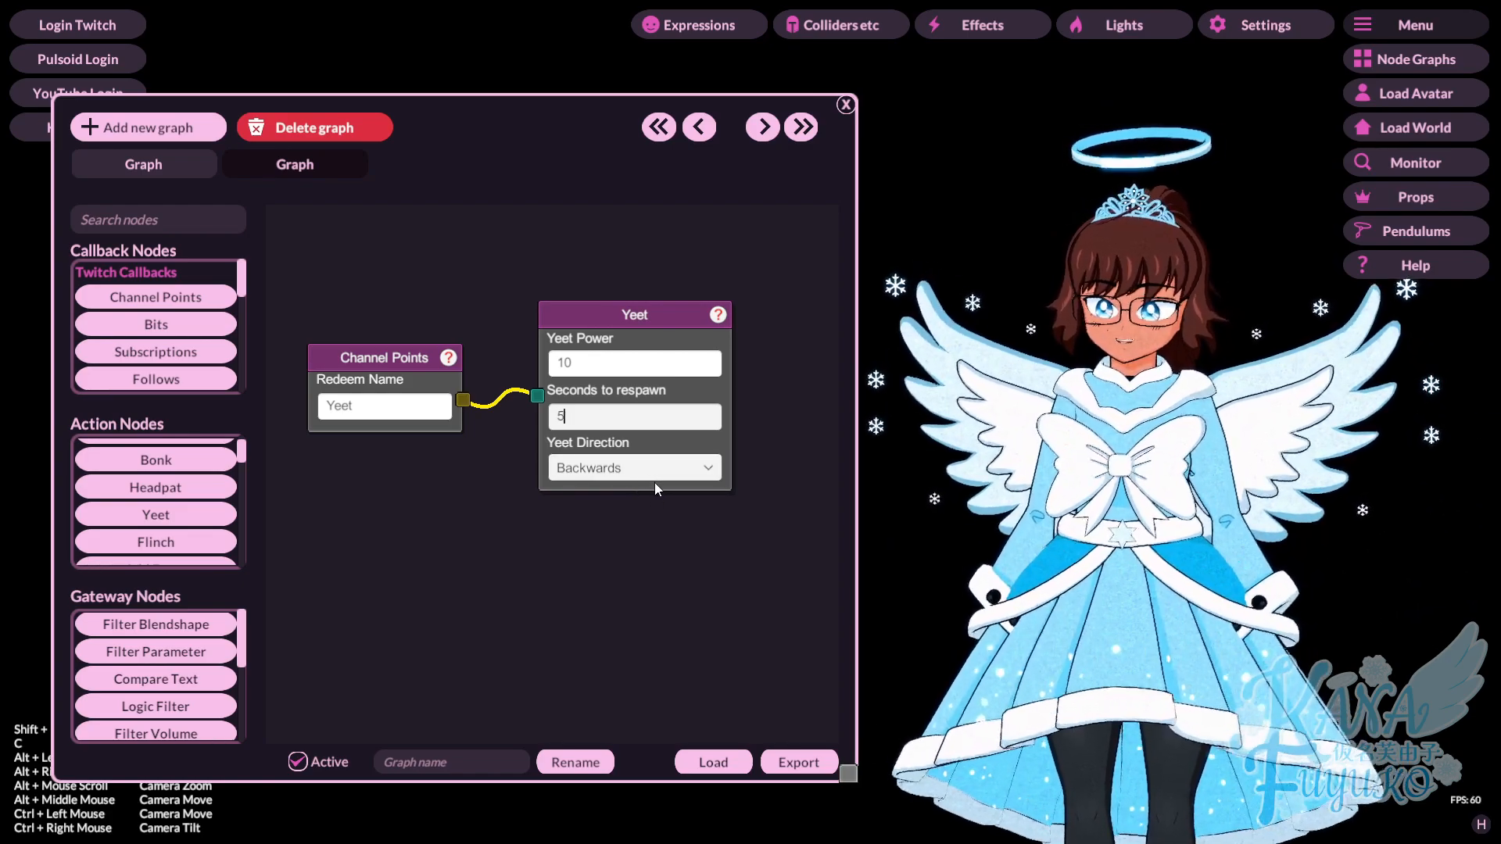
left_click(666, 468)
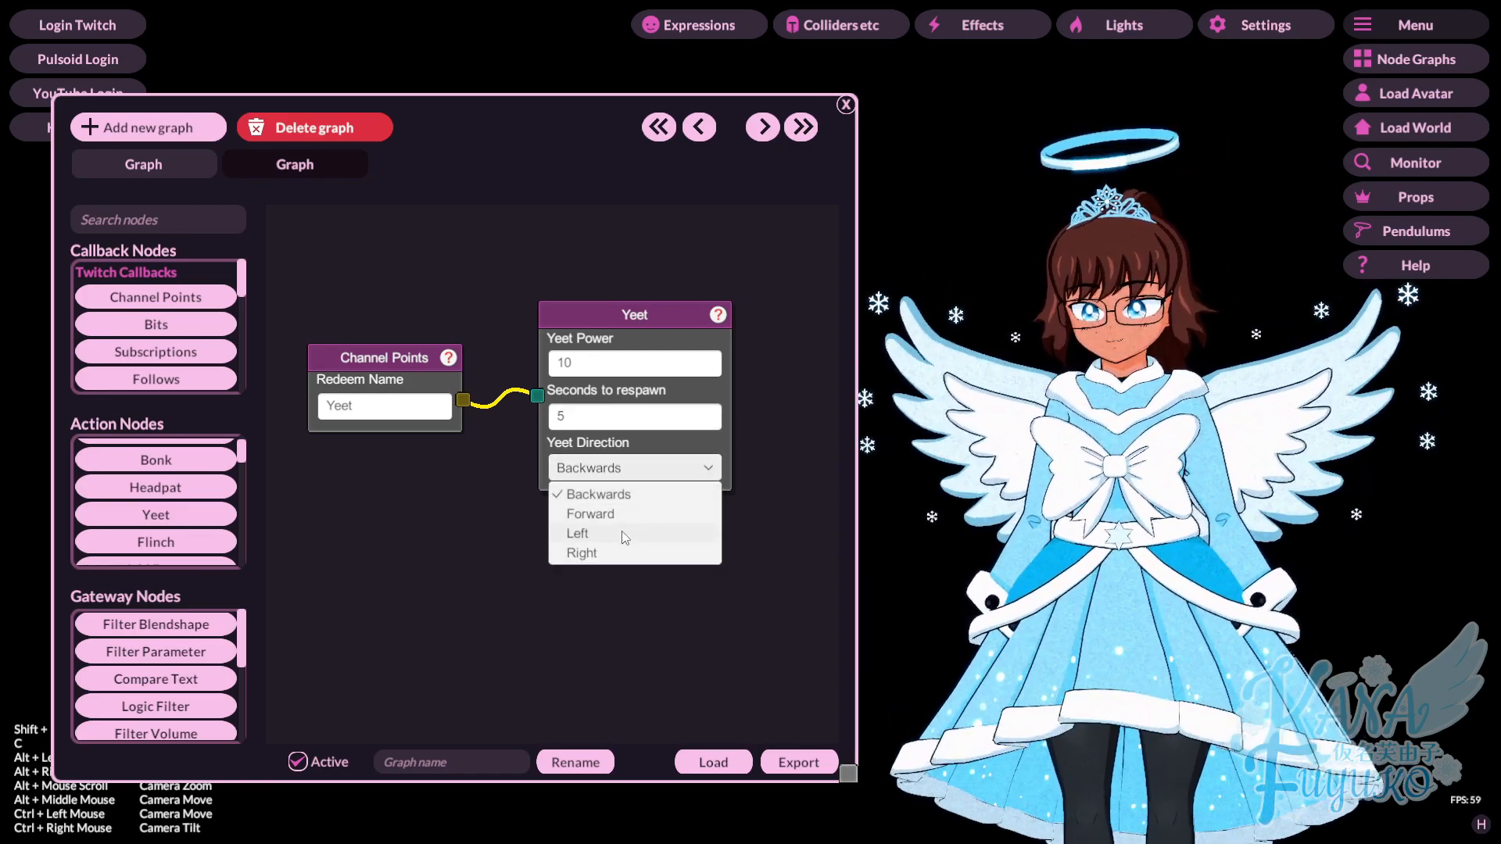
left_click(603, 555)
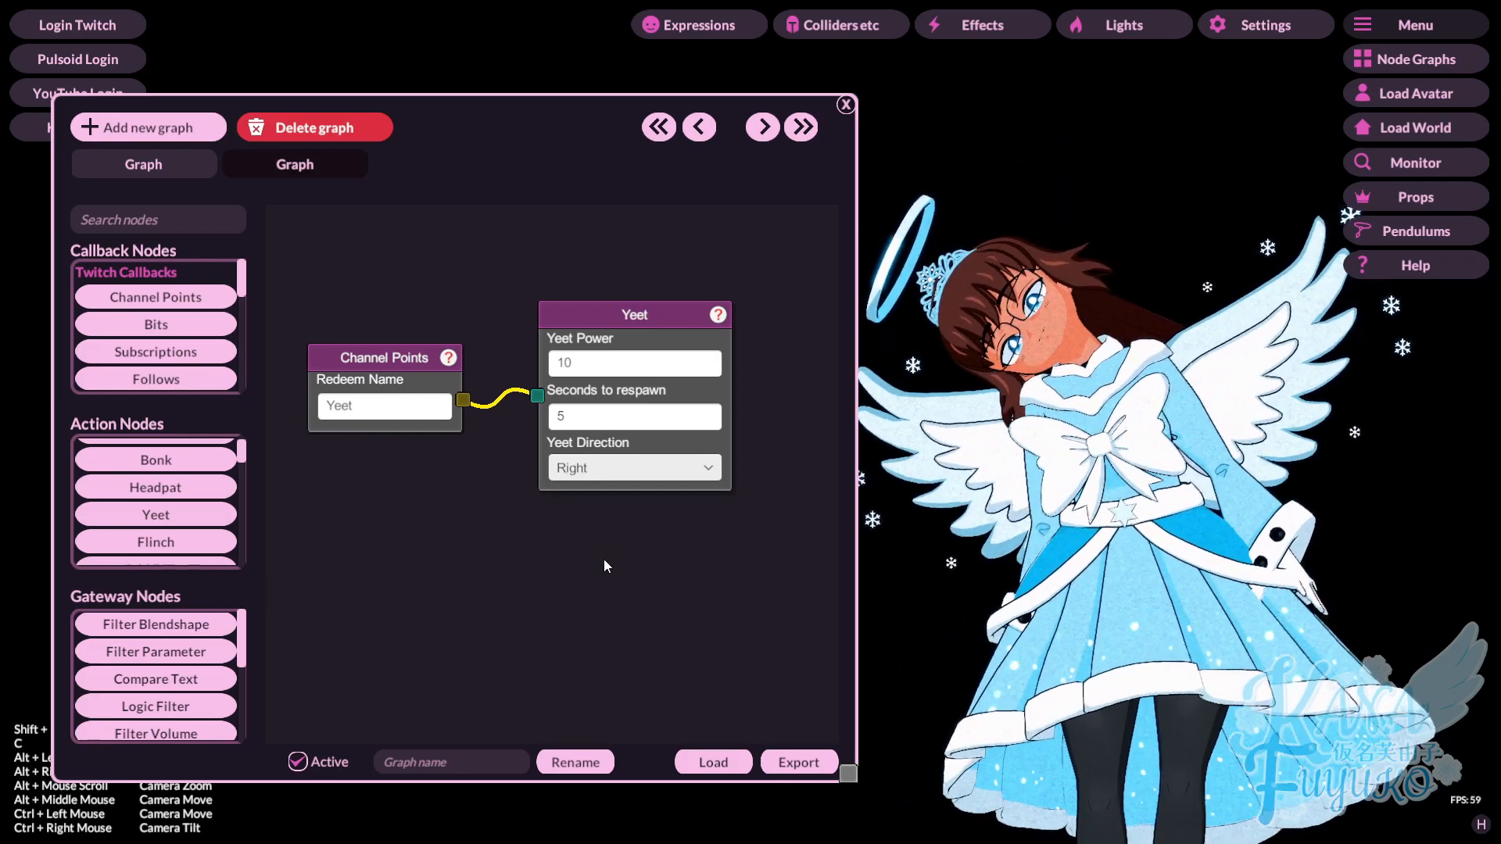
Send a test signal from the Channel Points node and review the Yeet node's respawn and direction settings.
right_click(380, 367)
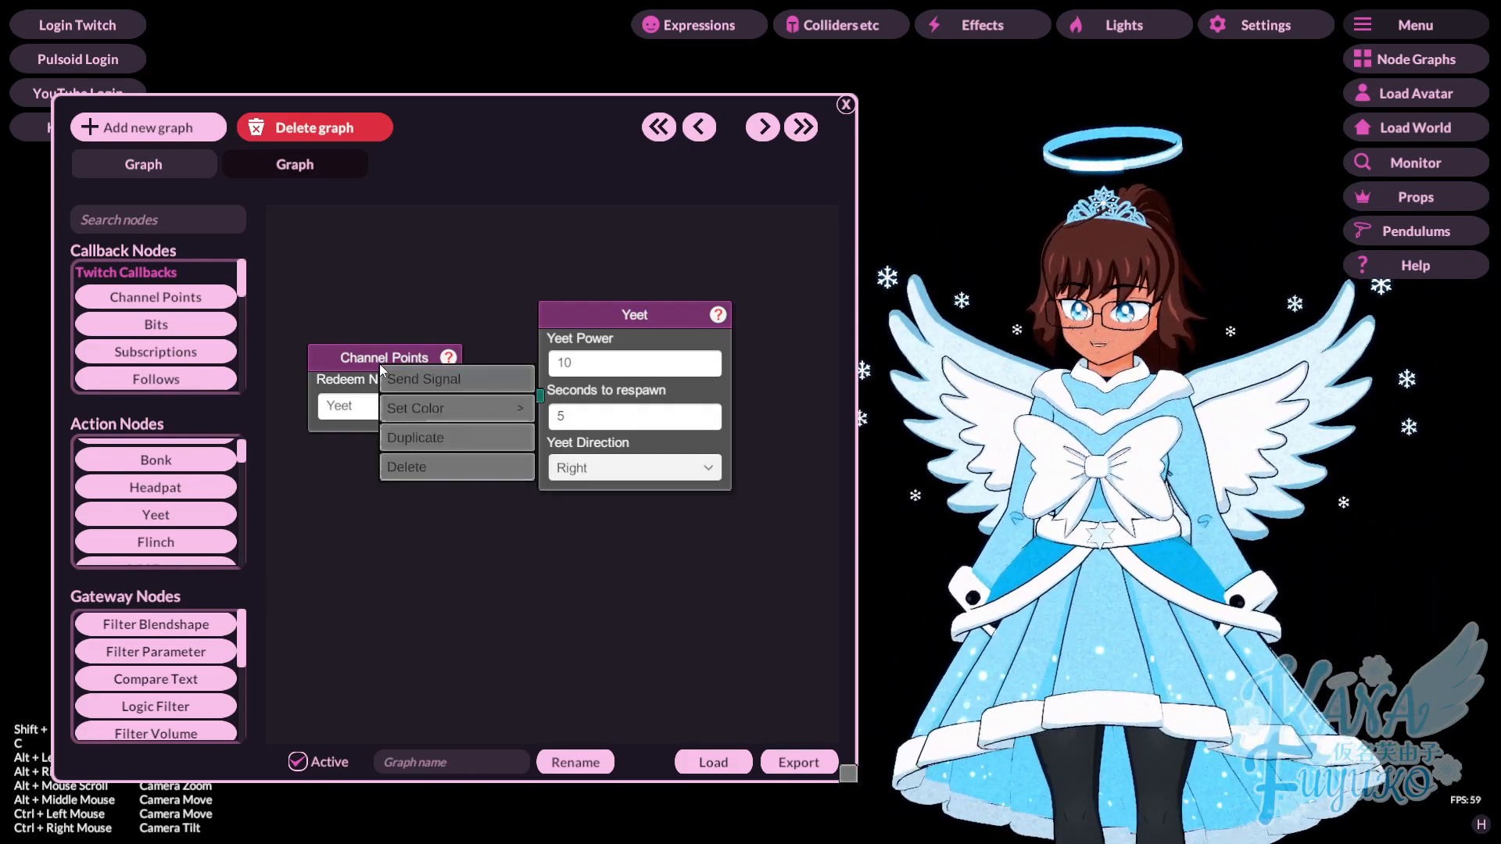
left_click(429, 383)
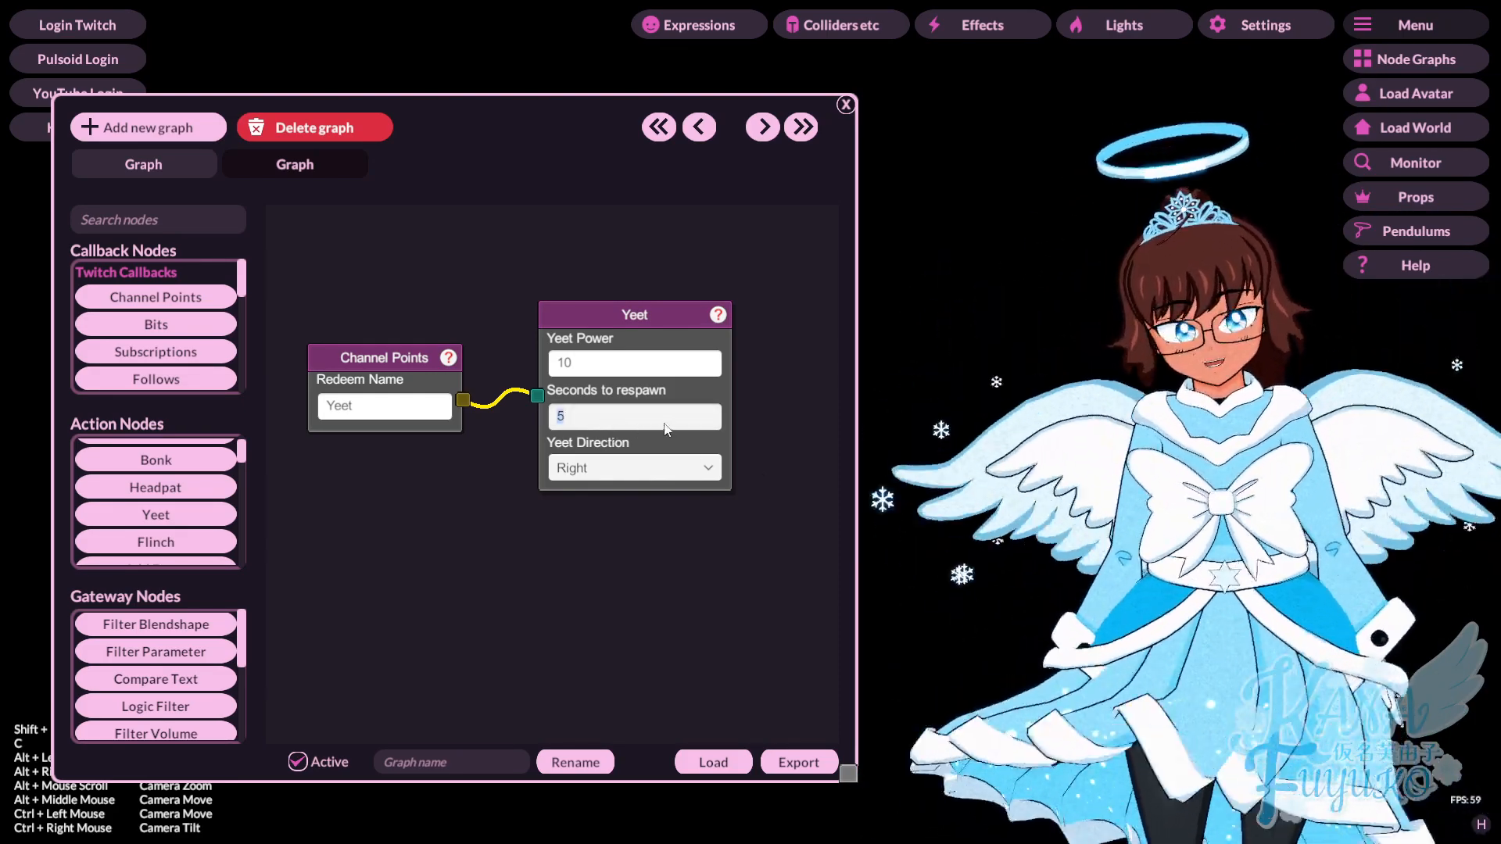
left_click(635, 423)
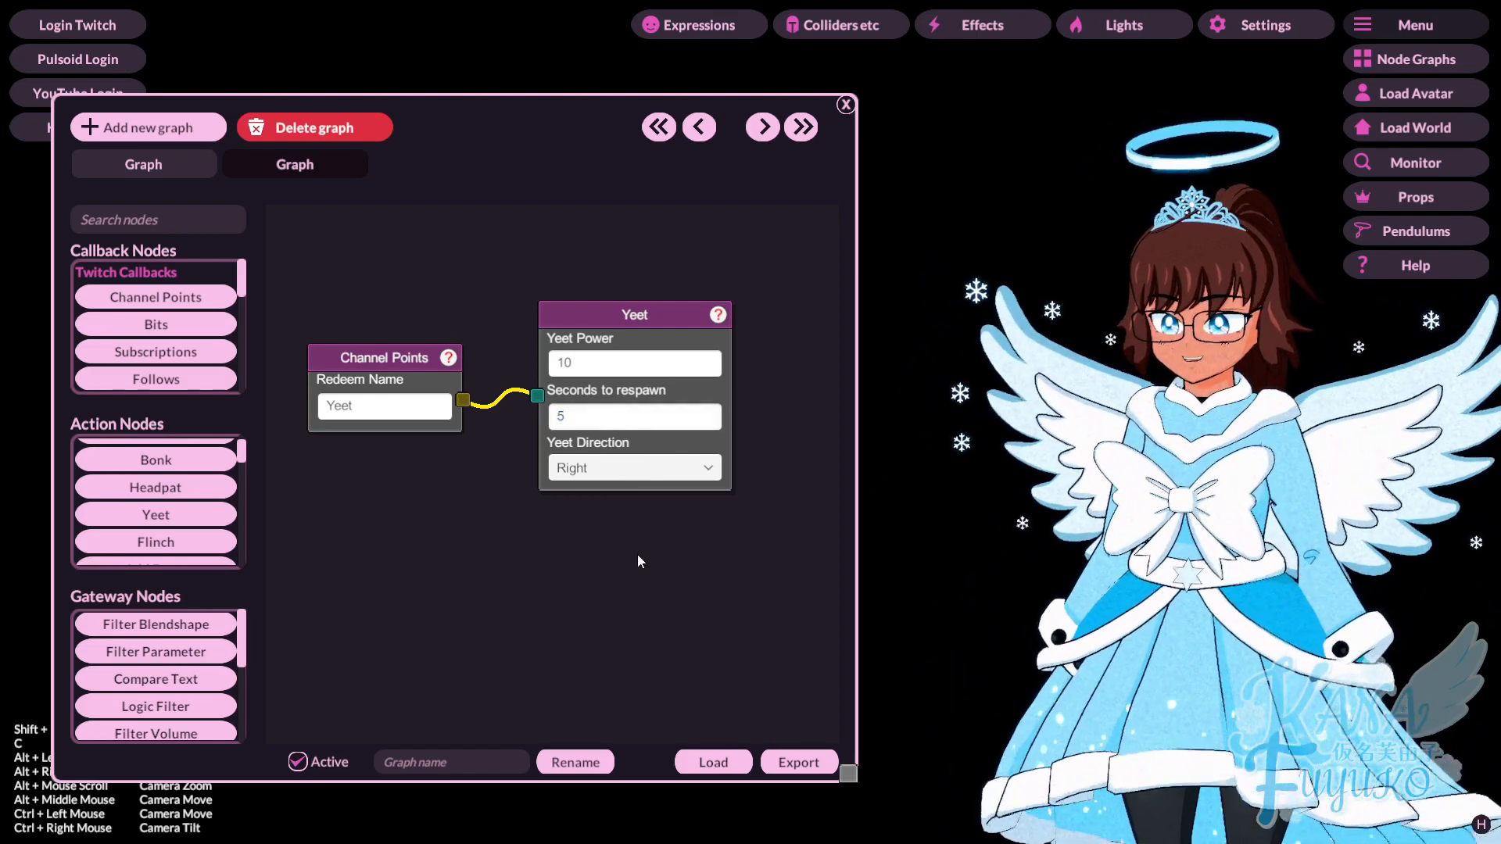
left_click(672, 467)
left_click(762, 606)
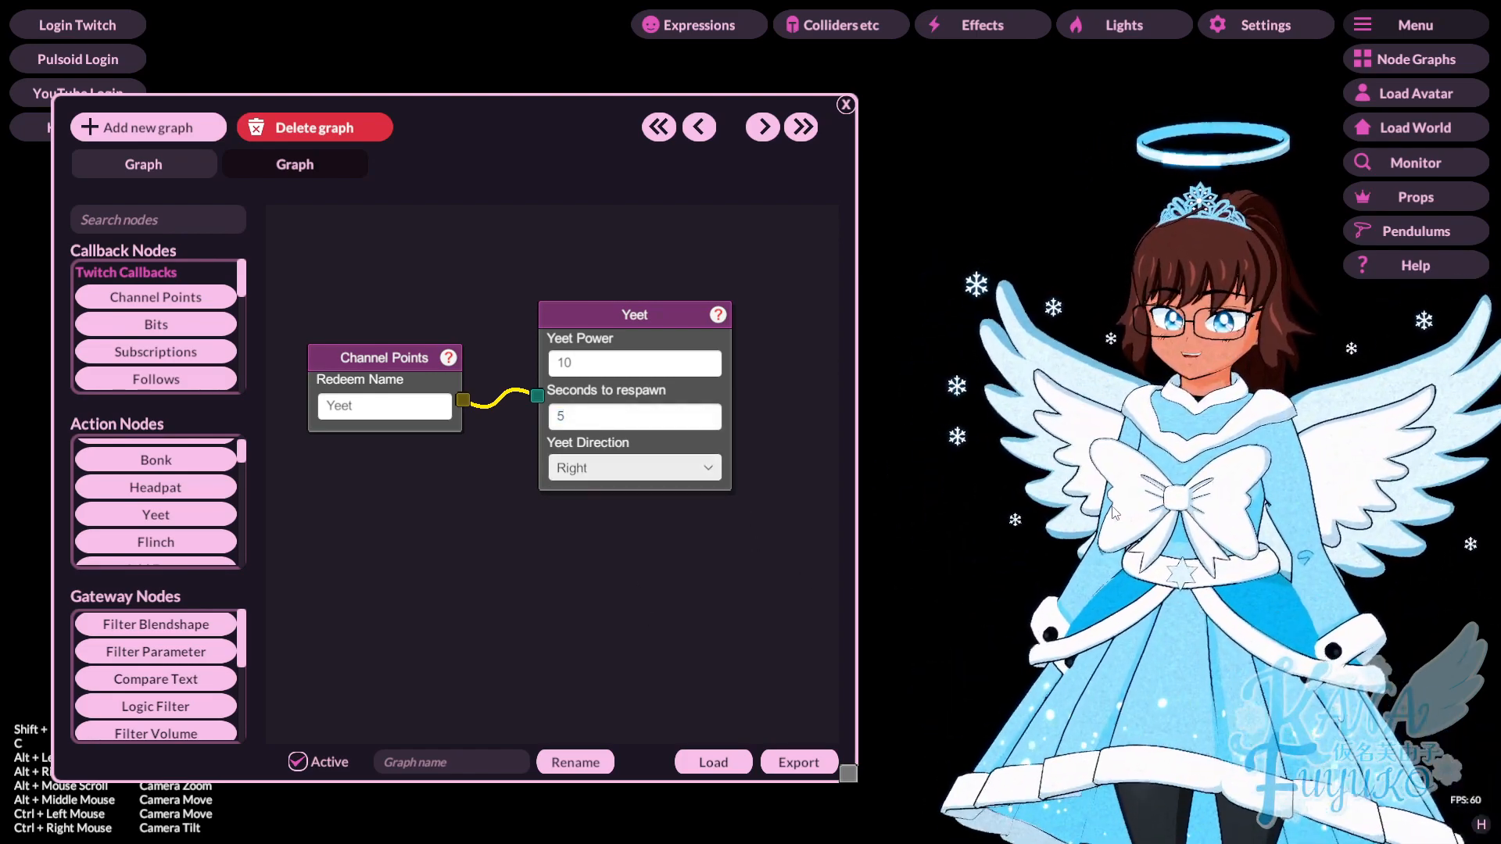
Move the Yeet node up and add an Add Force action node below it.
left_click_drag(617, 314, 607, 217)
scroll(205, 500, "down", 1)
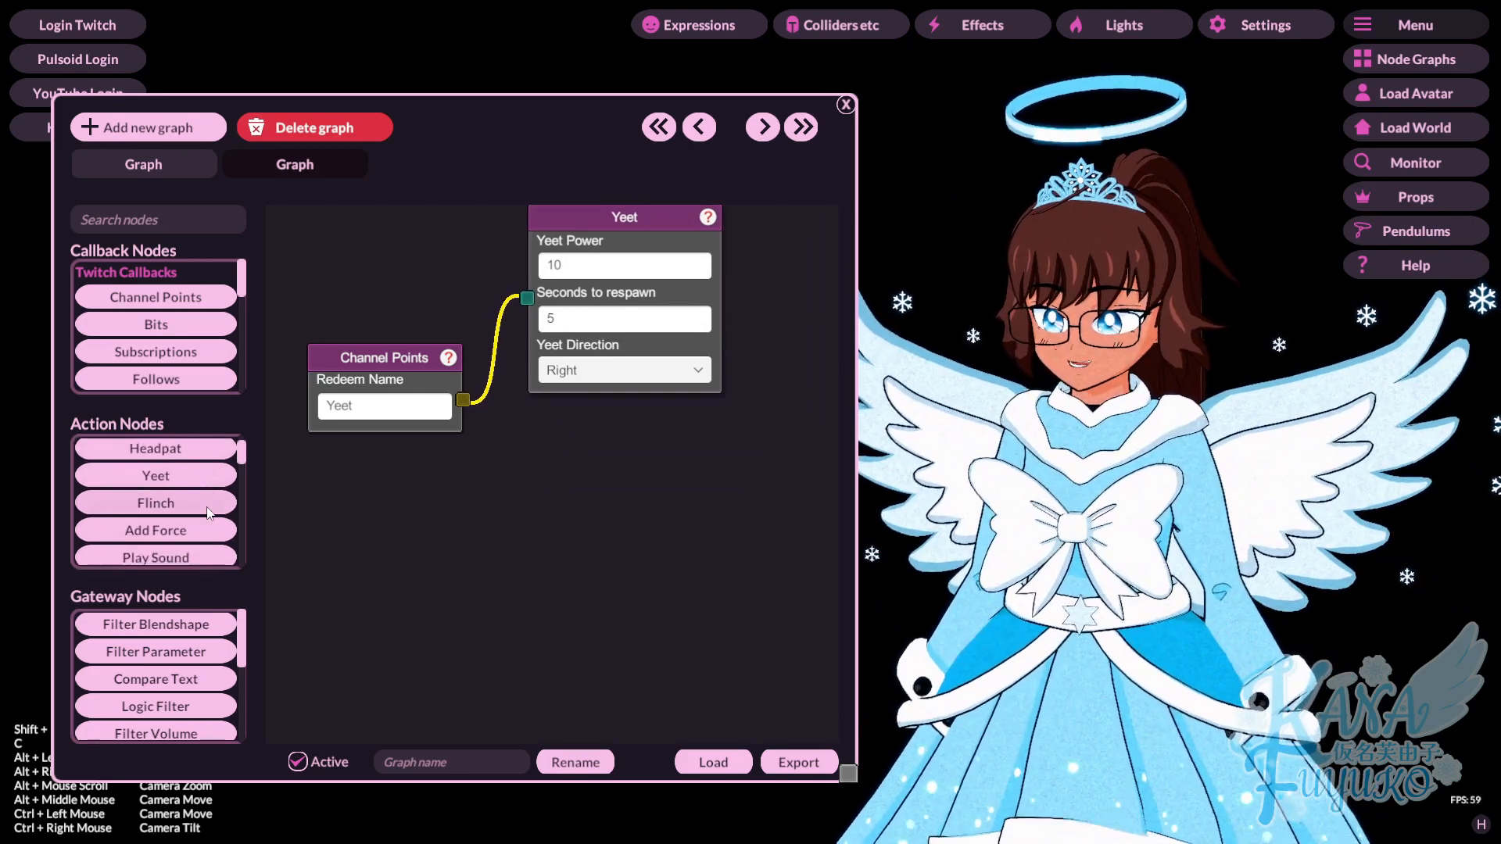
left_click(202, 540)
left_click_drag(558, 304, 643, 453)
scroll(436, 479, "down", 5)
scroll(436, 478, "up", 3)
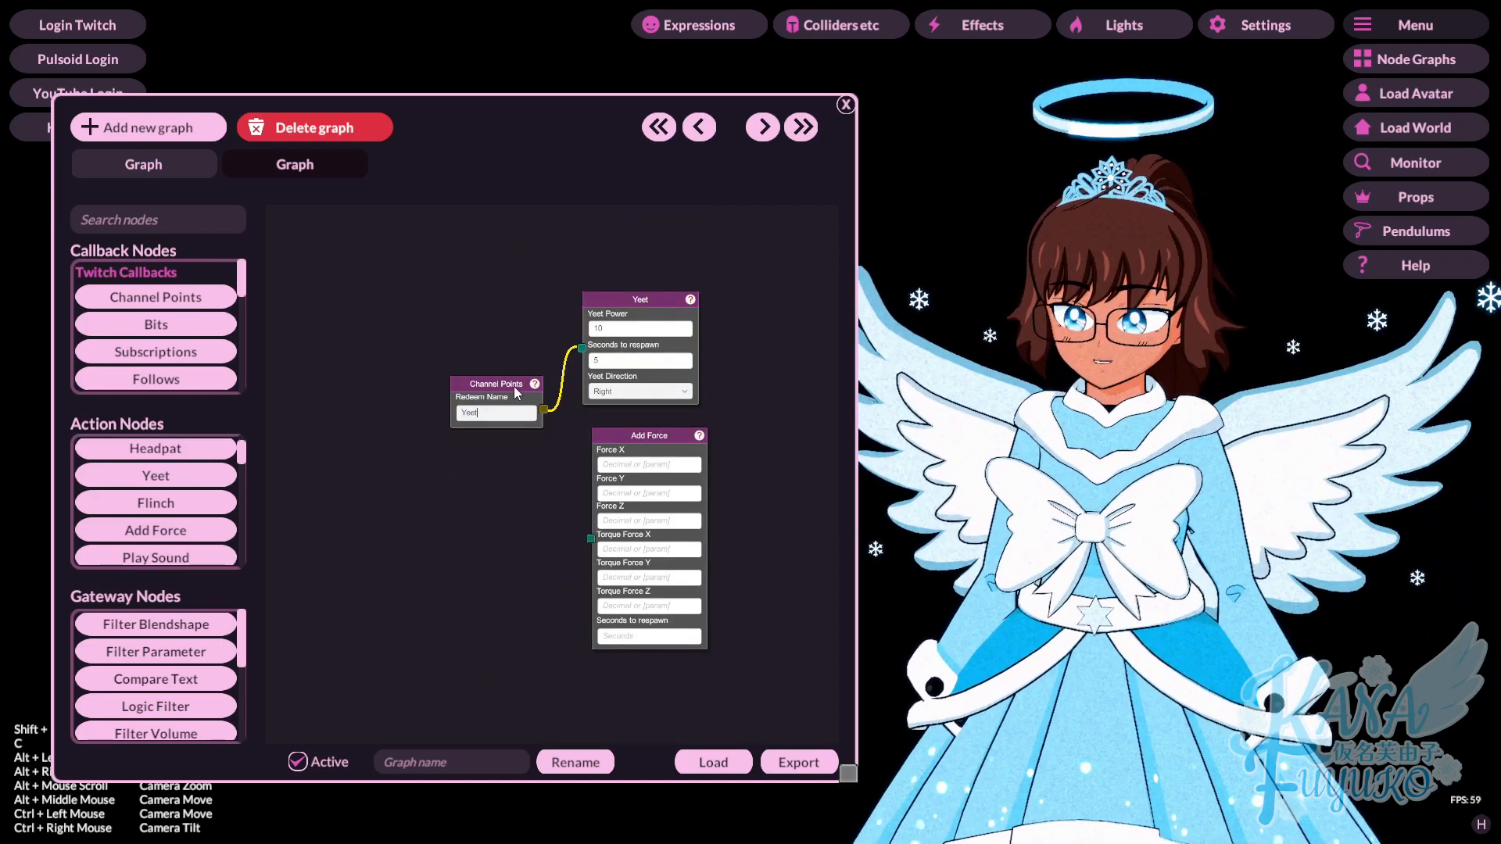
Disconnect Channel Points from the Yeet node and connect it to the Add Force node instead.
left_click_drag(510, 381, 502, 327)
left_click_drag(584, 348, 543, 362)
left_click_drag(504, 368, 595, 540)
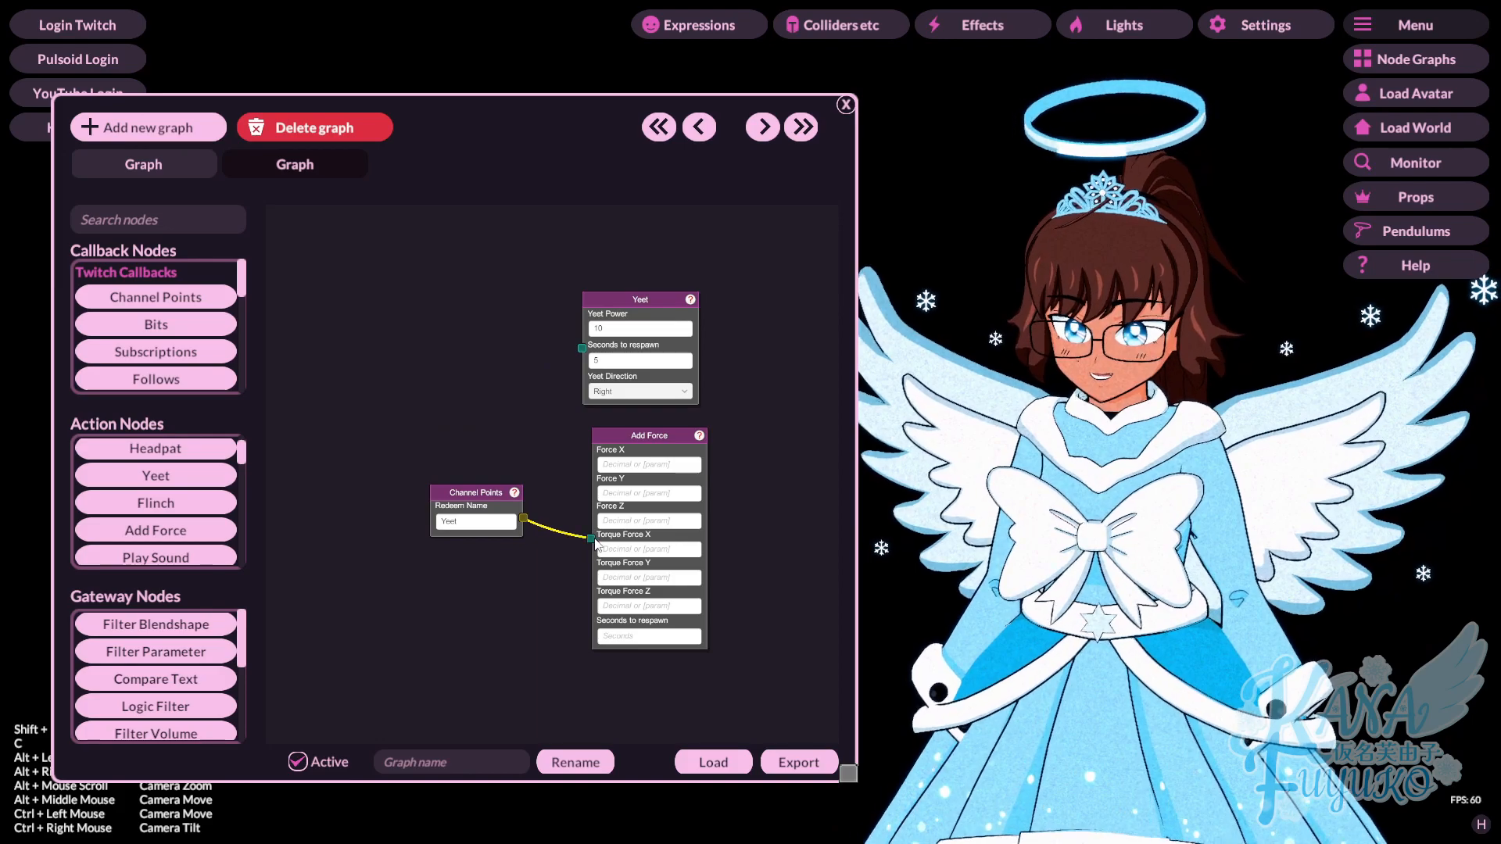
Set Force X, Y and Z of the Add Force node to 10 and its seconds to respawn to 5.
left_click(653, 466)
type("10")
left_click(647, 496)
type("10")
left_click(639, 523)
type("10")
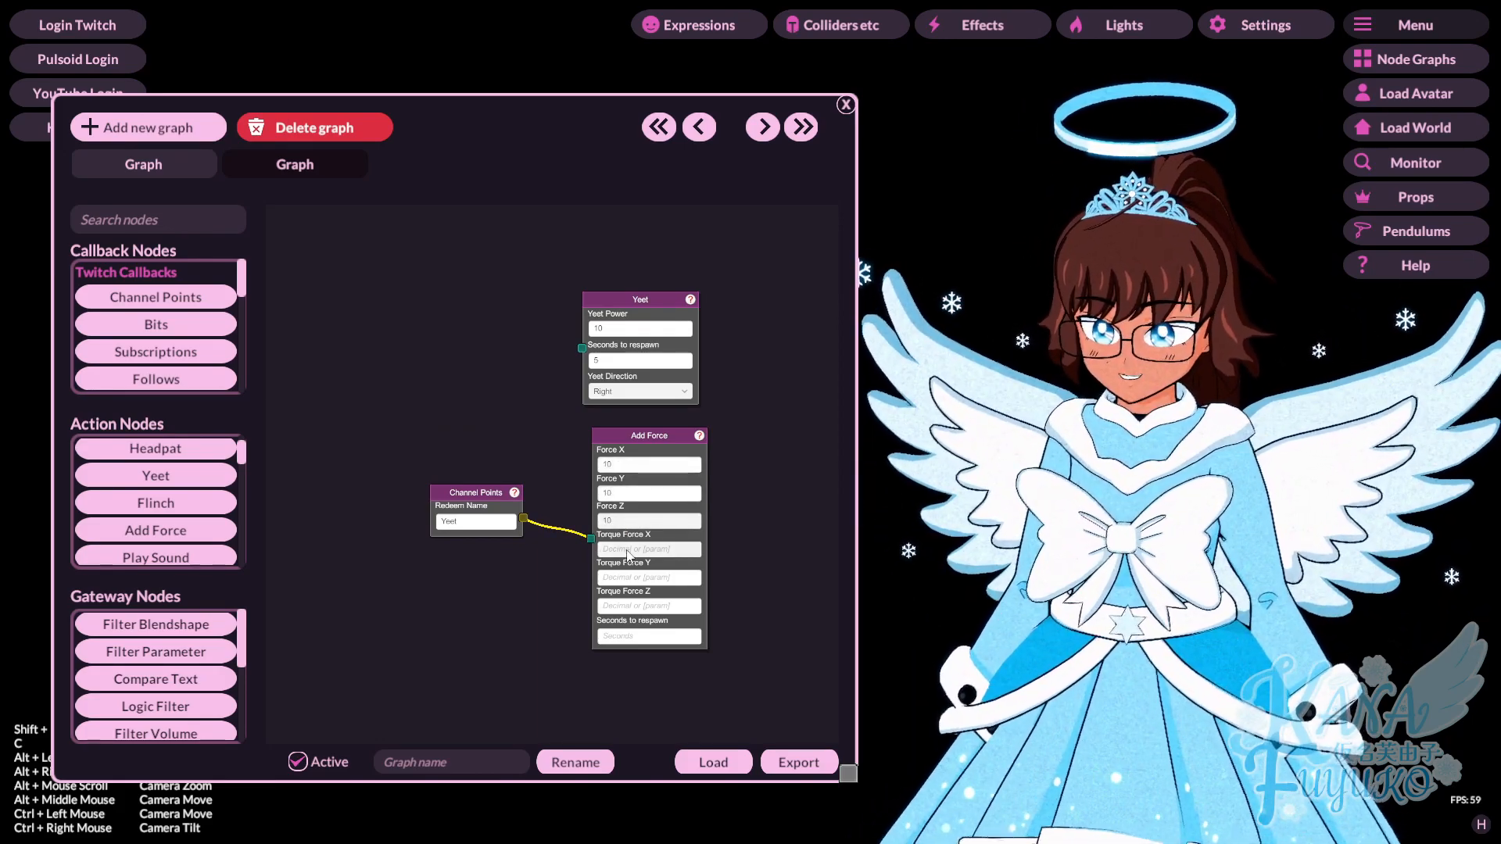
left_click(630, 637)
type("5")
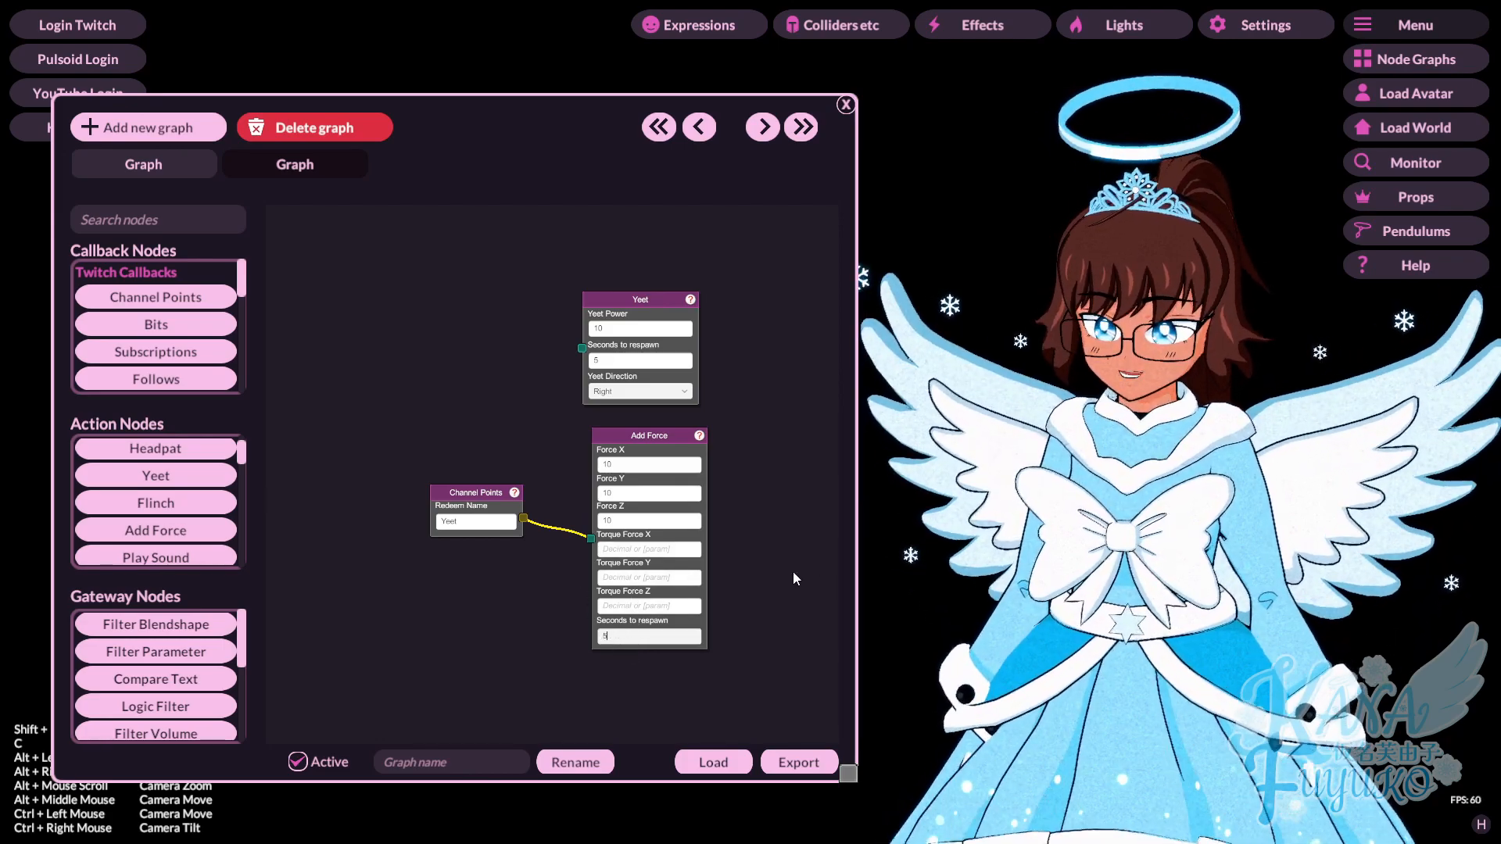
Frame the whole avatar in view and send a test signal from Channel Points to the Add Force node.
scroll(938, 539, "down", 8)
left_click_drag(923, 539, 1121, 529)
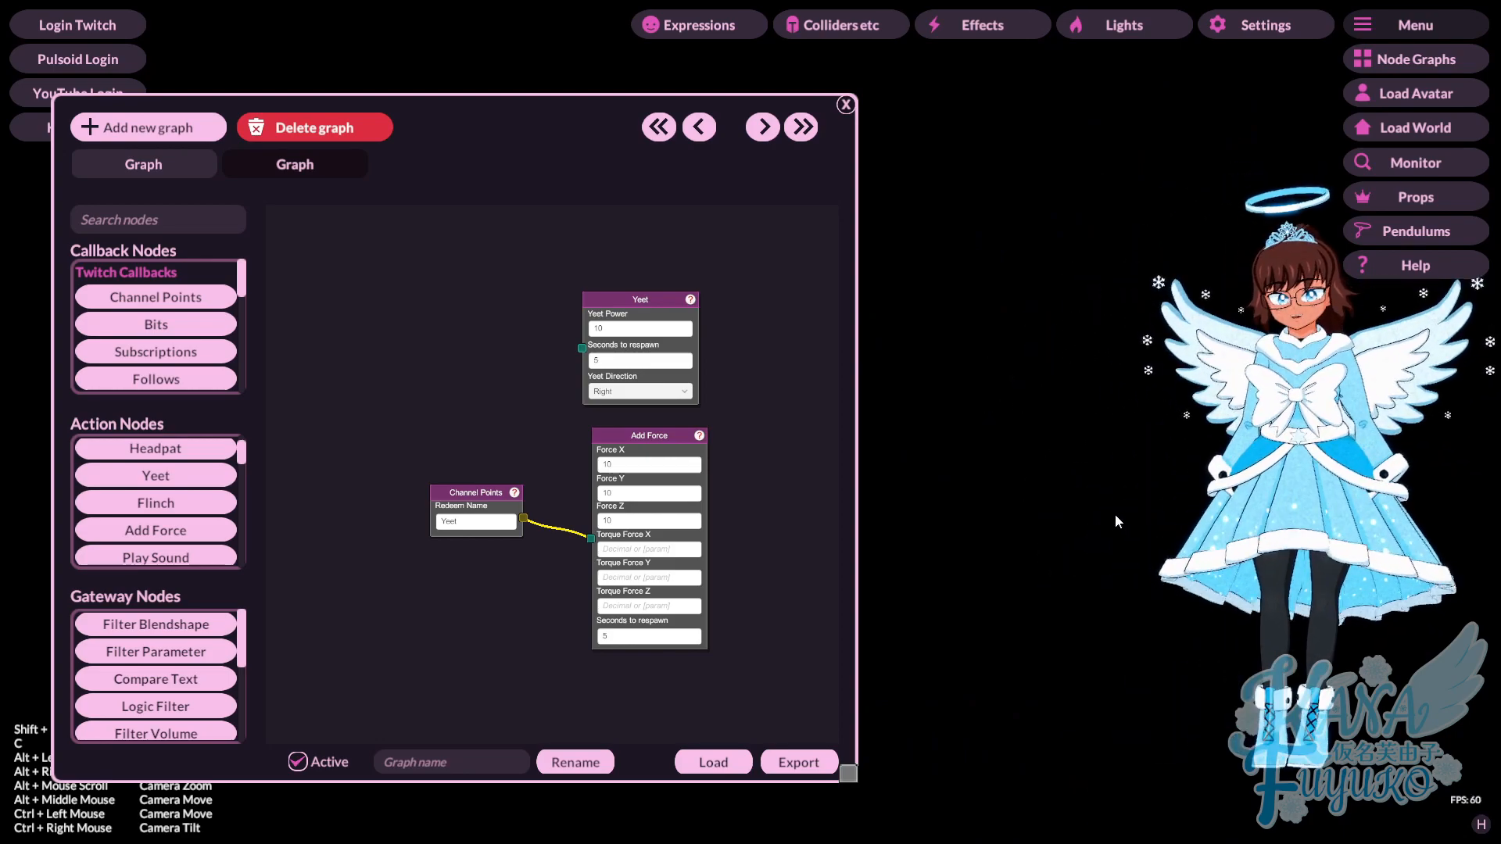
right_click(478, 503)
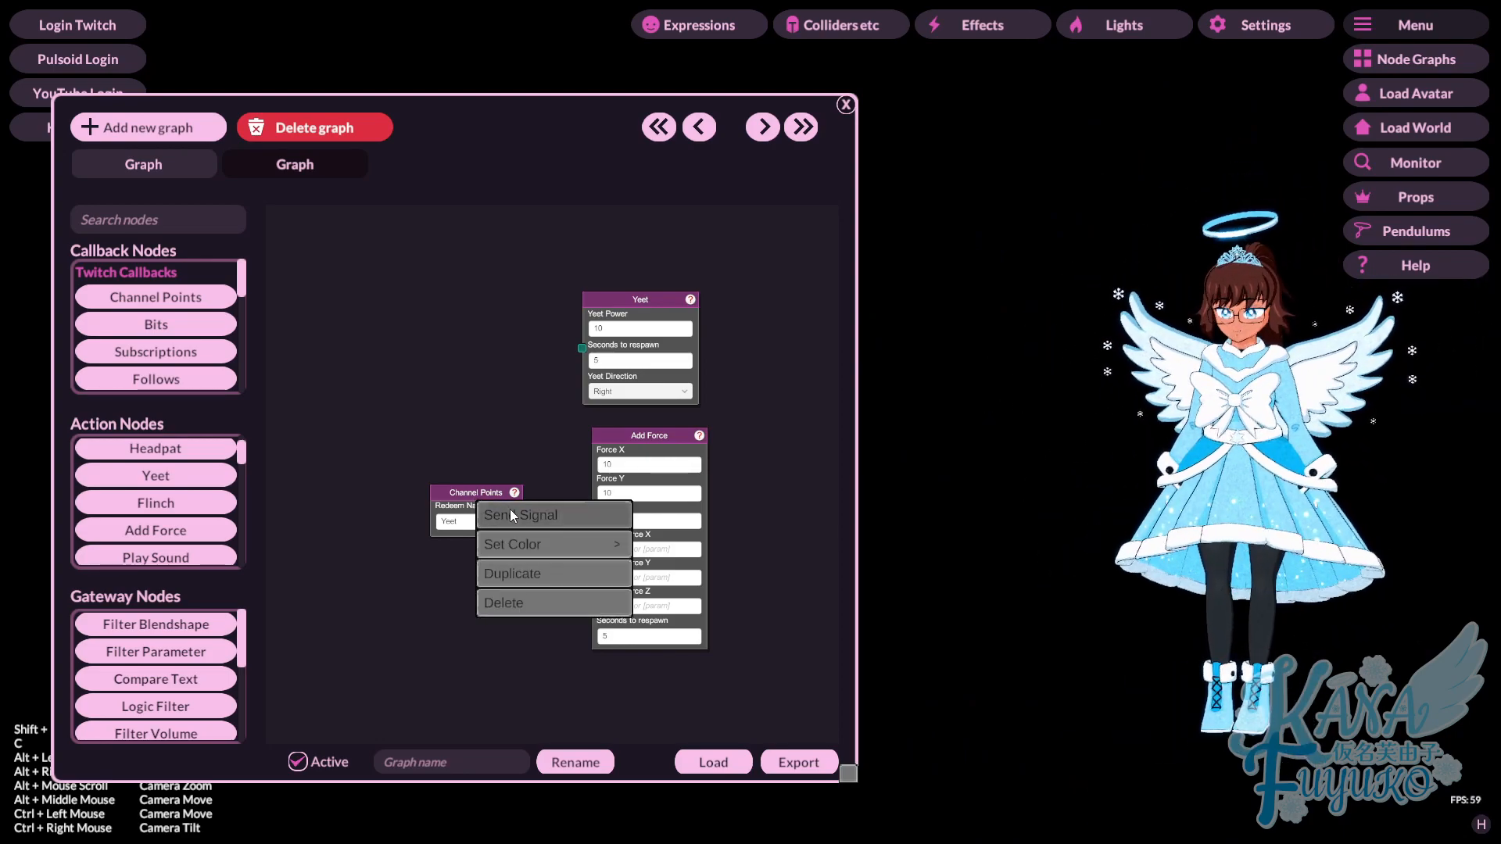
left_click(509, 509)
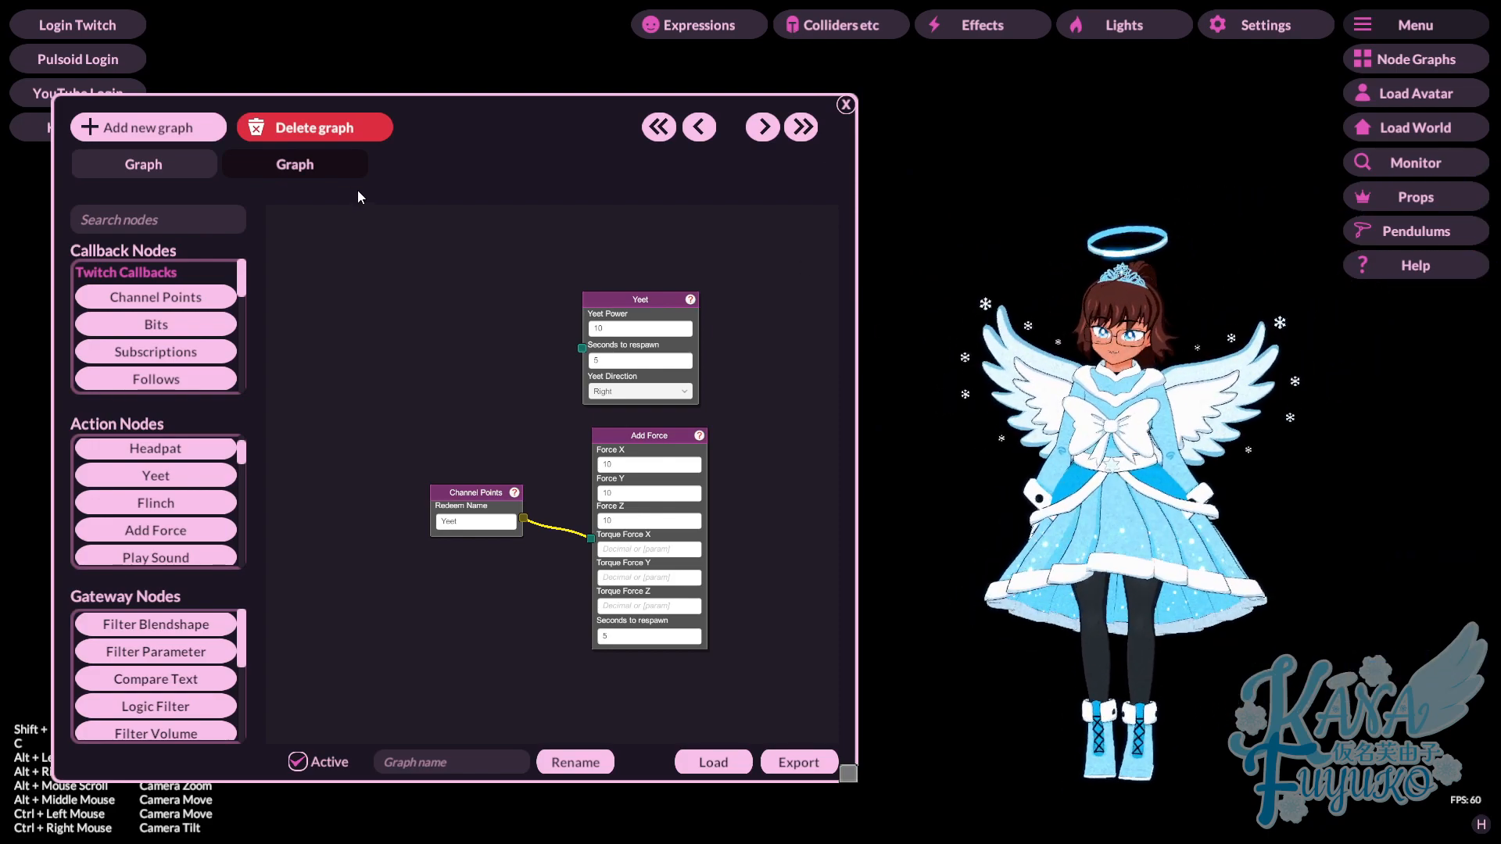
Add a Camera Look At action node and place it directly below the Add Force node.
scroll(495, 388, "up", 3)
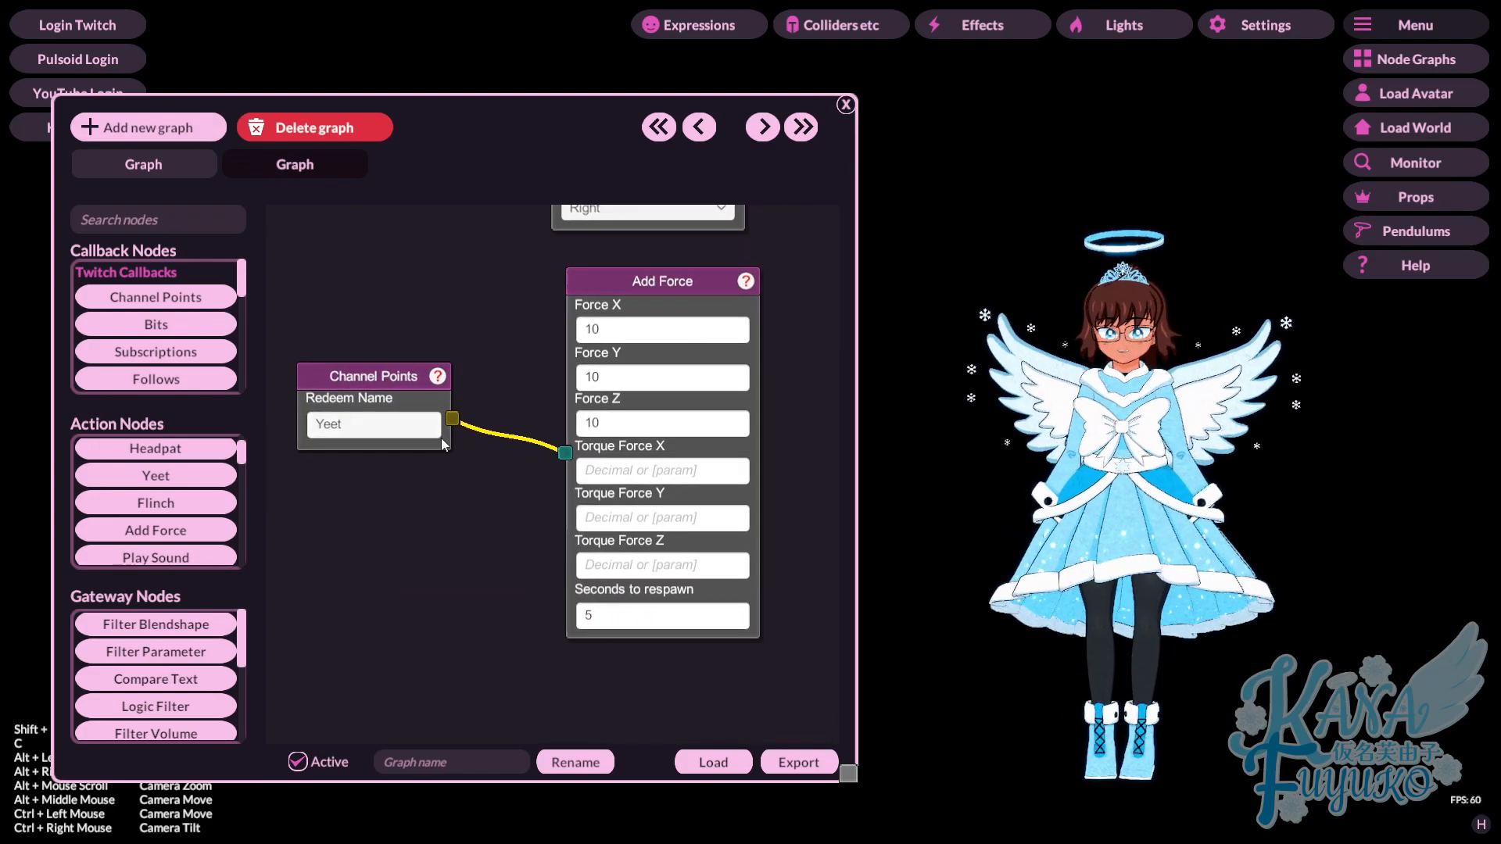
scroll(430, 433, "down", 3)
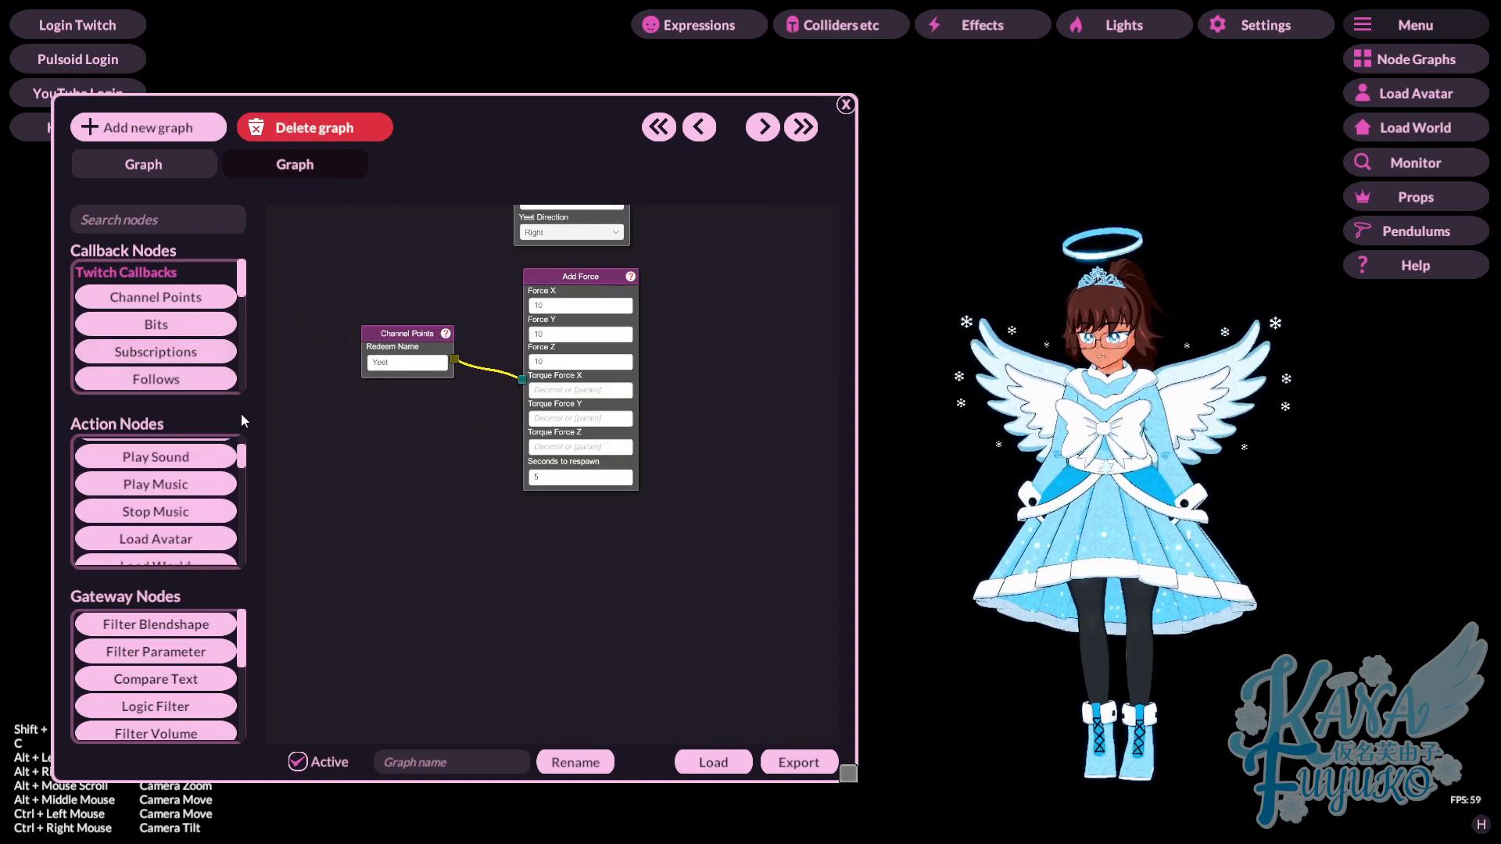
scroll(218, 501, "down", 5)
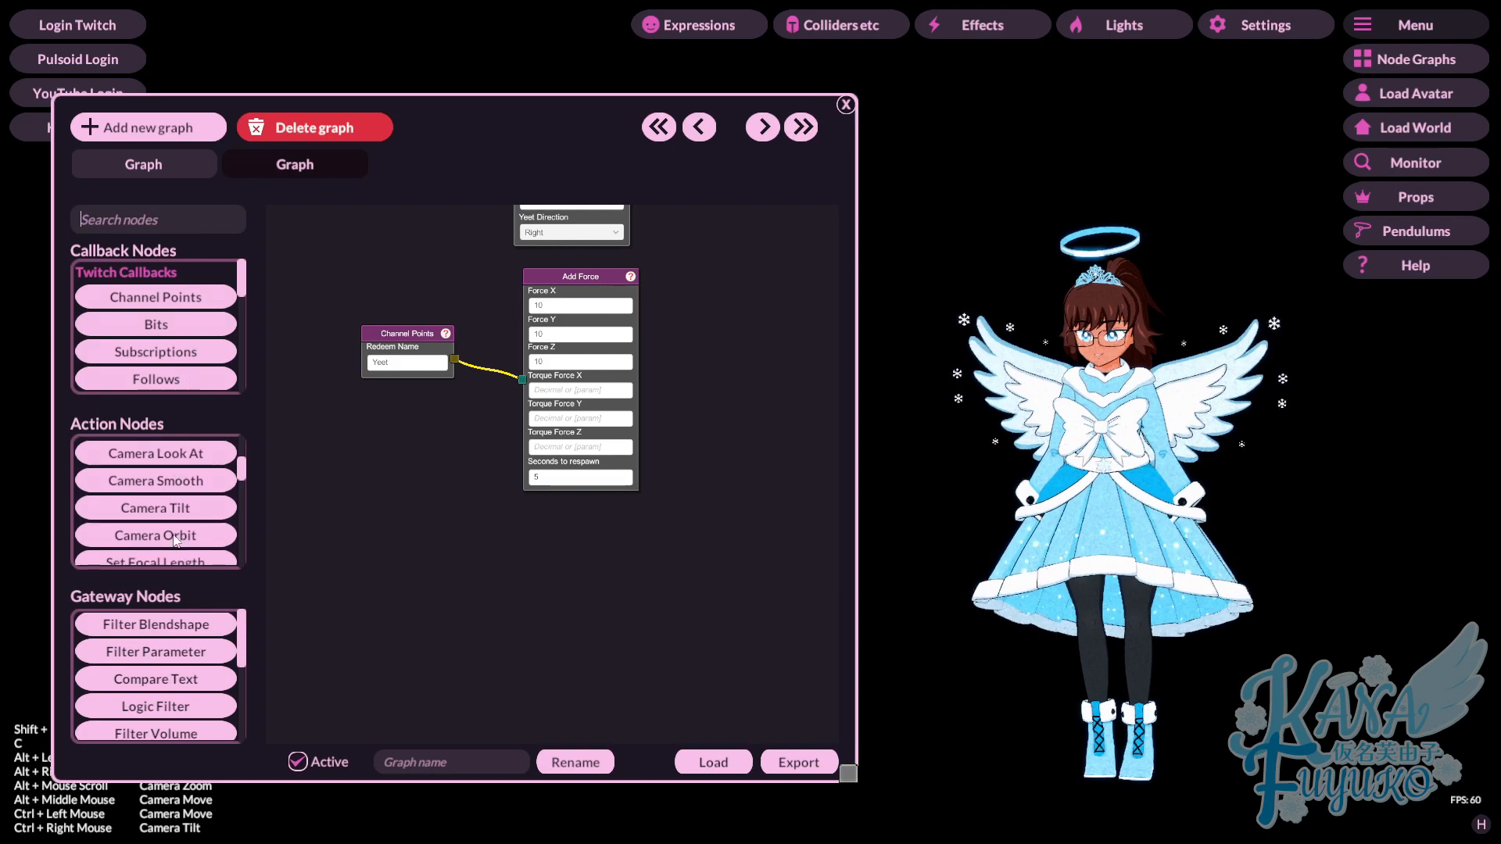
scroll(188, 531, "up", 1)
left_click(201, 471)
left_click_drag(552, 465, 580, 538)
Duplicate the Channel Points node, connecting the copy to Camera Look At and sending a signal through it.
right_click(420, 354)
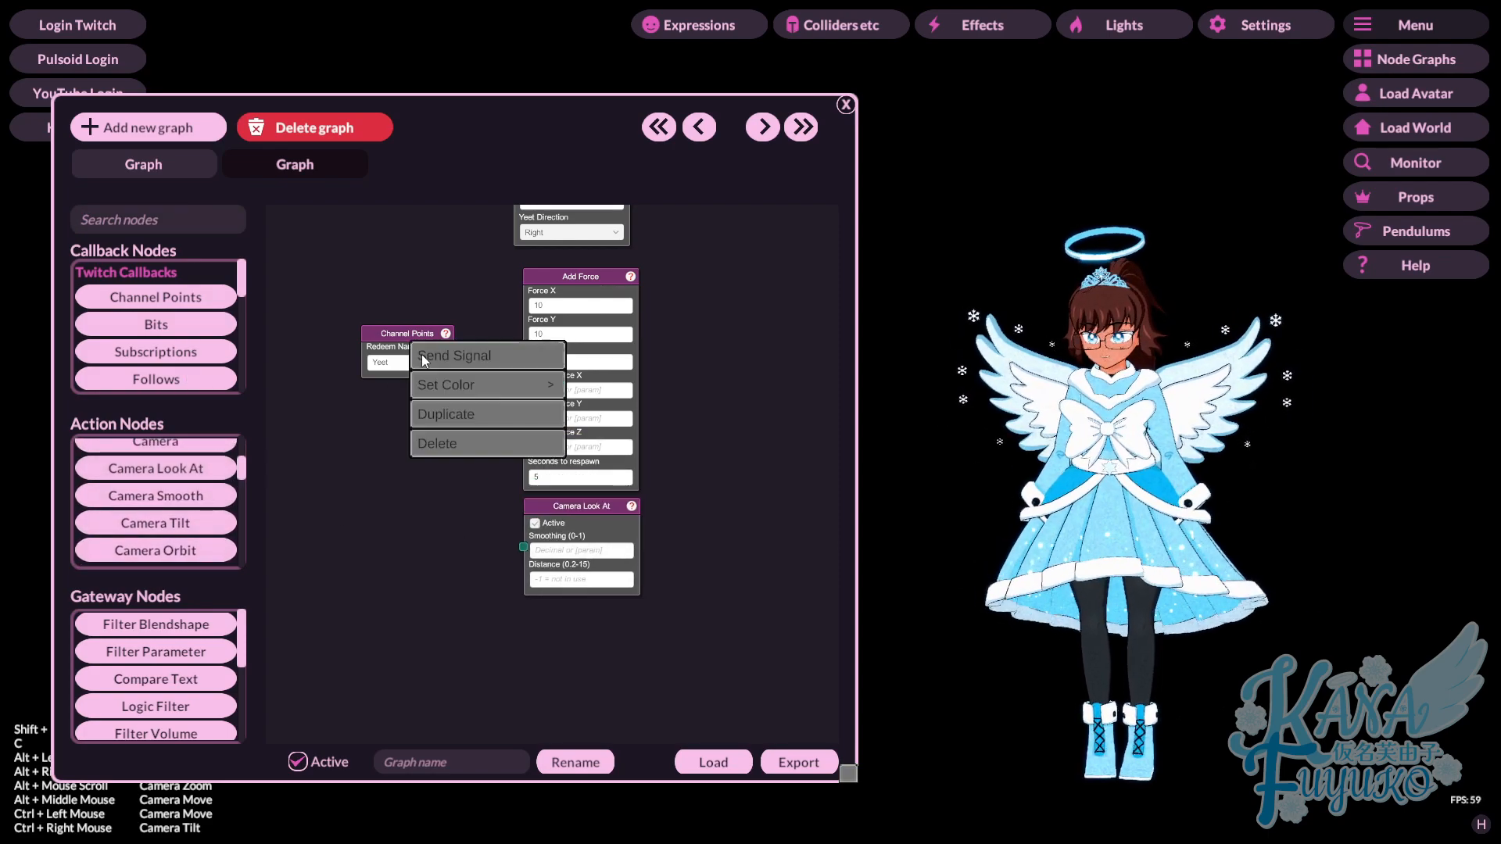
left_click(442, 414)
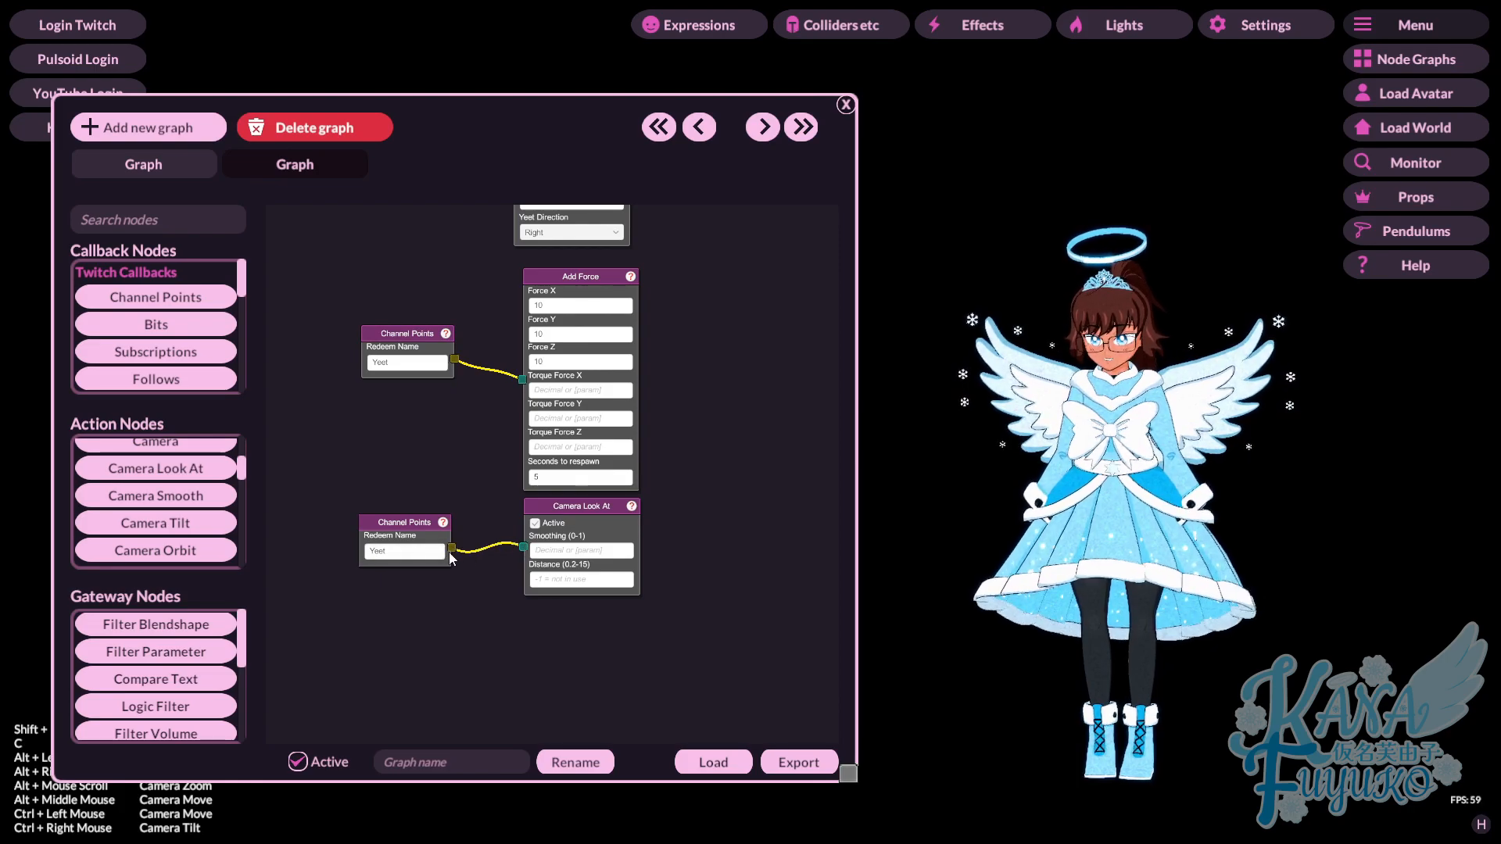
left_click(431, 542)
Move the graph window away from the avatar and send a test signal from Channel Points to Add Force.
left_click_drag(625, 108, 429, 90)
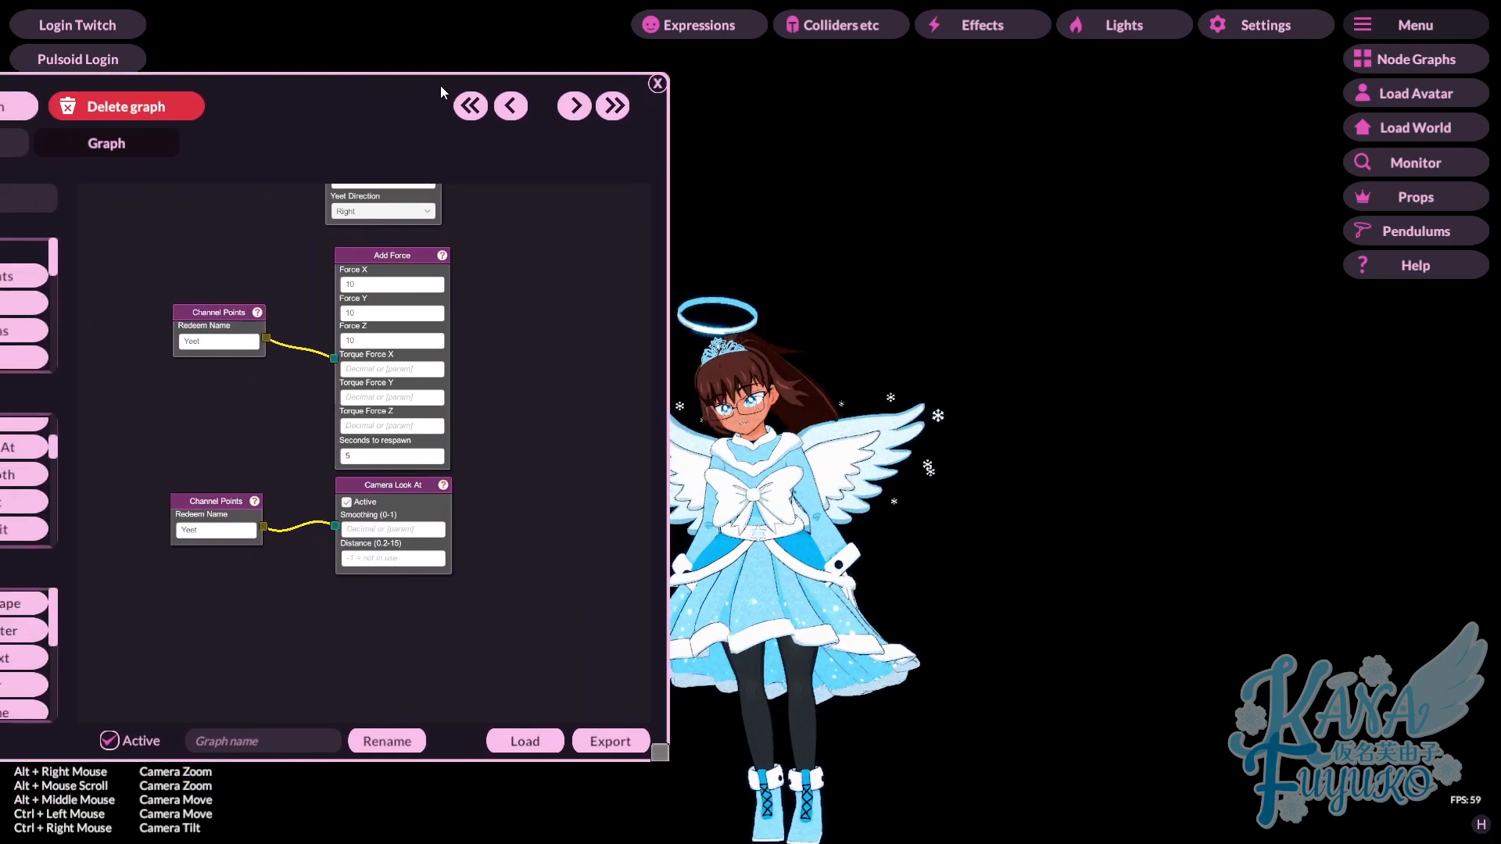
scroll(297, 566, "up", 3)
left_click_drag(325, 567, 410, 570)
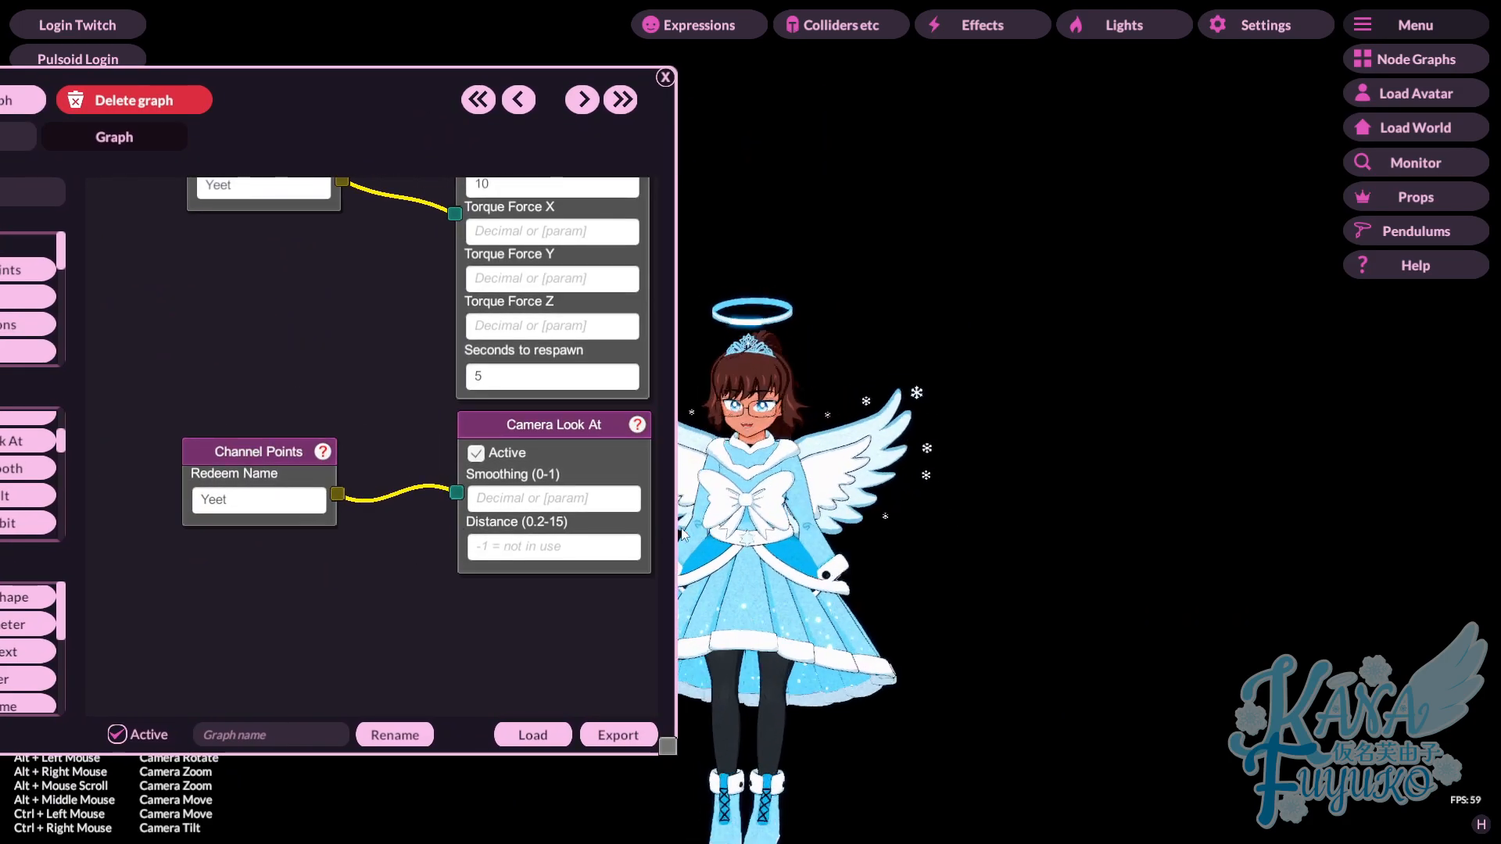
left_click_drag(280, 303, 259, 478)
right_click(278, 310)
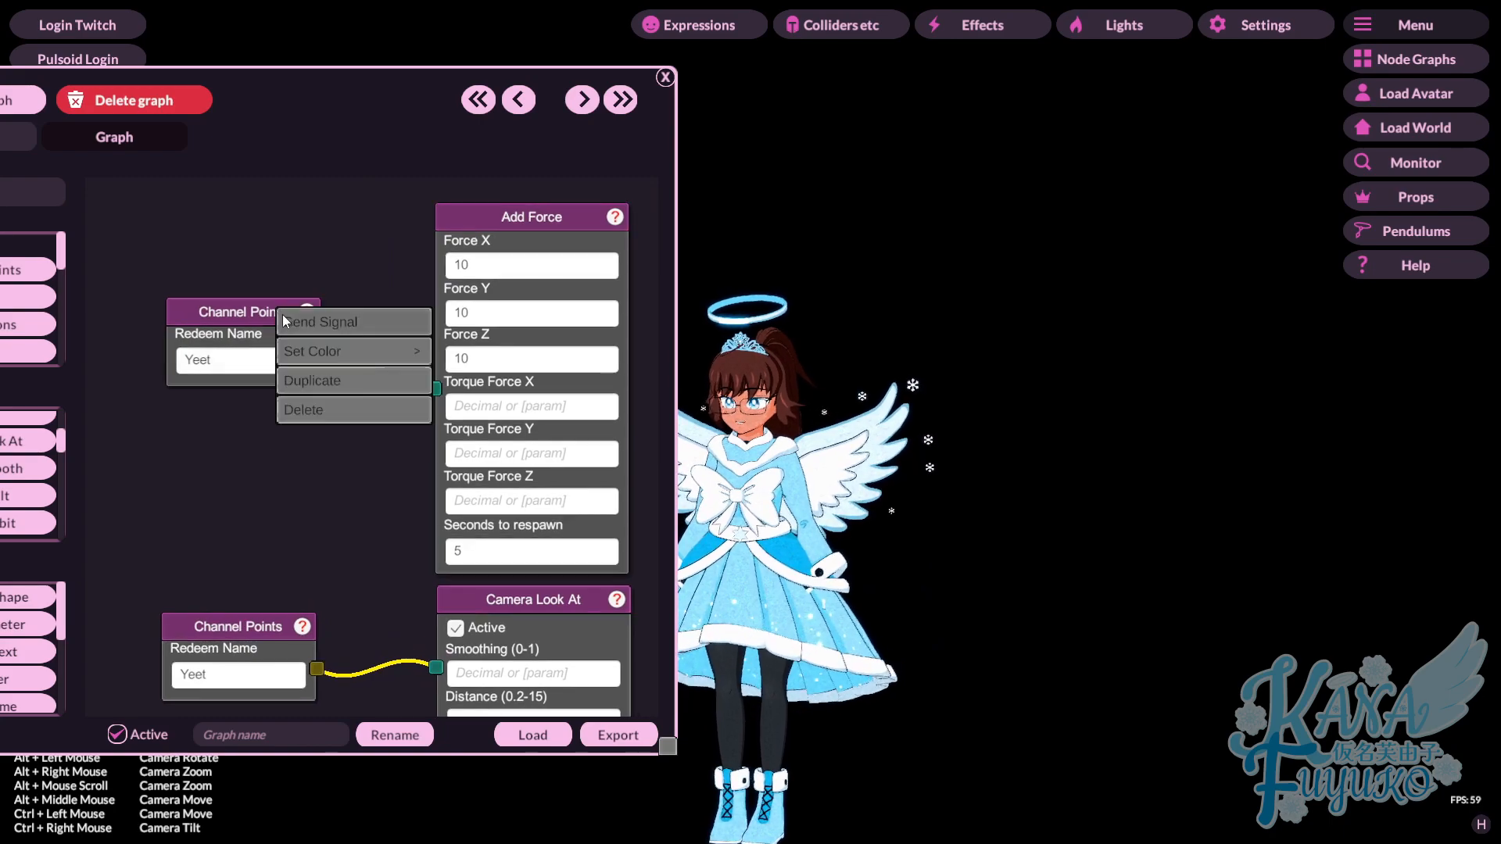
left_click(336, 321)
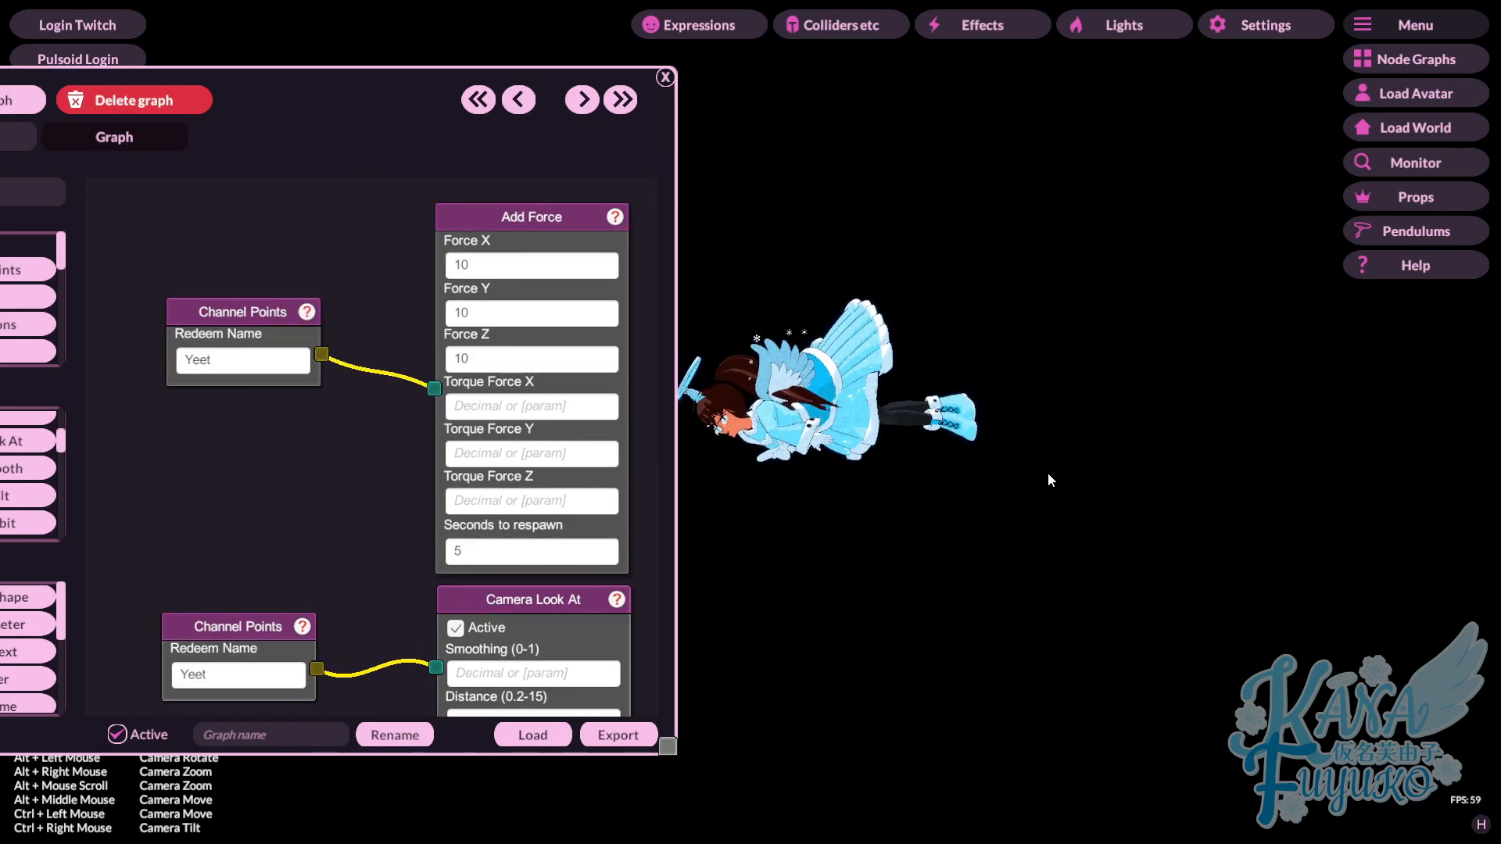
Rotate the camera to face the avatar's front and send repeated test signals from the Channel Points node connected to Add Force.
left_click_drag(389, 608, 321, 501)
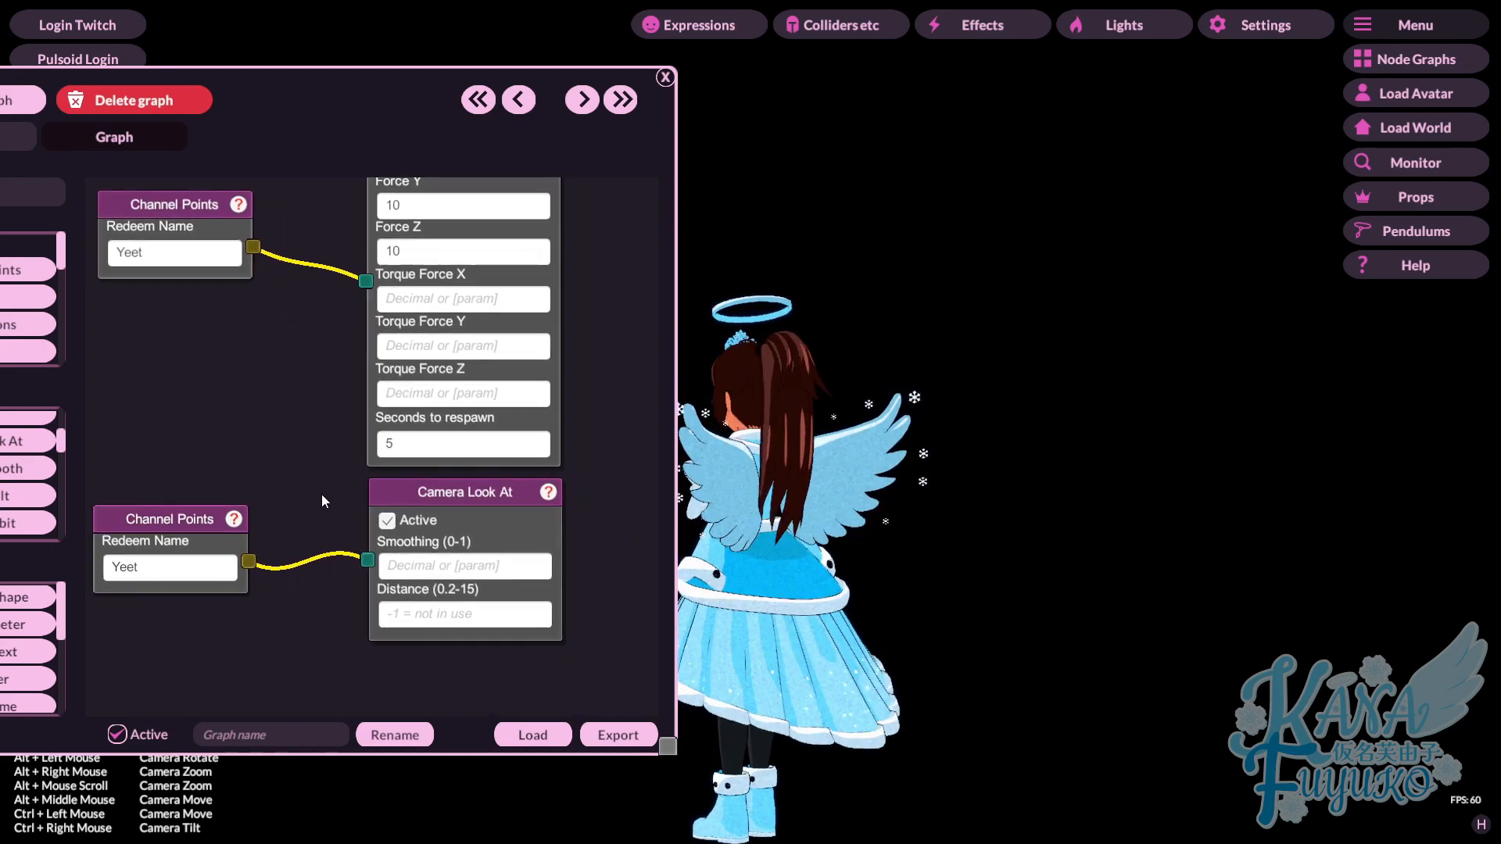
left_click_drag(963, 577, 1321, 587)
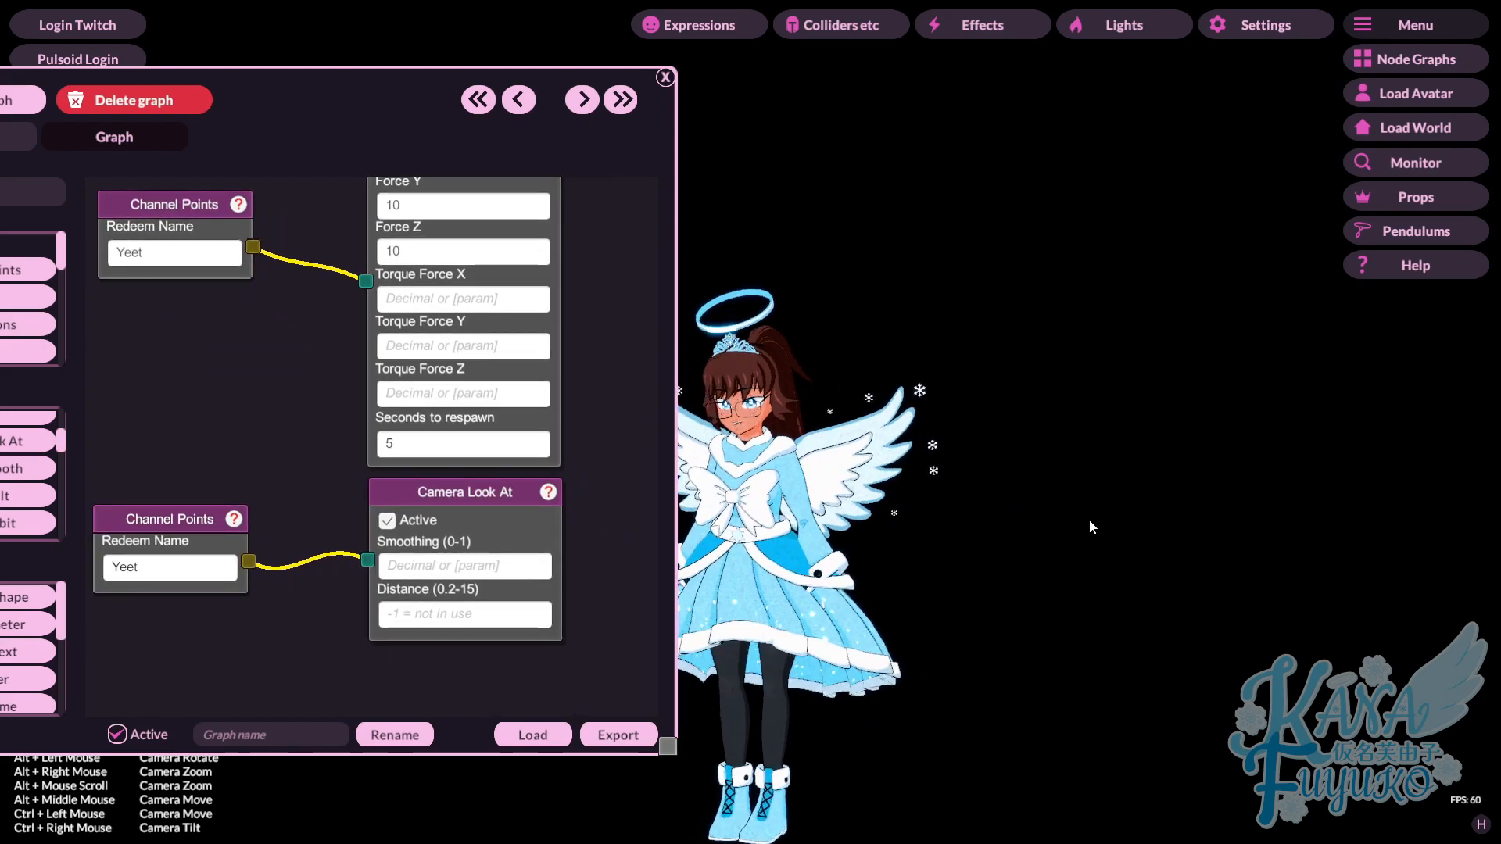
left_click_drag(312, 363, 355, 522)
right_click(208, 366)
left_click(252, 377)
right_click(237, 368)
left_click(260, 381)
right_click(235, 369)
left_click(260, 381)
right_click(212, 378)
left_click(228, 380)
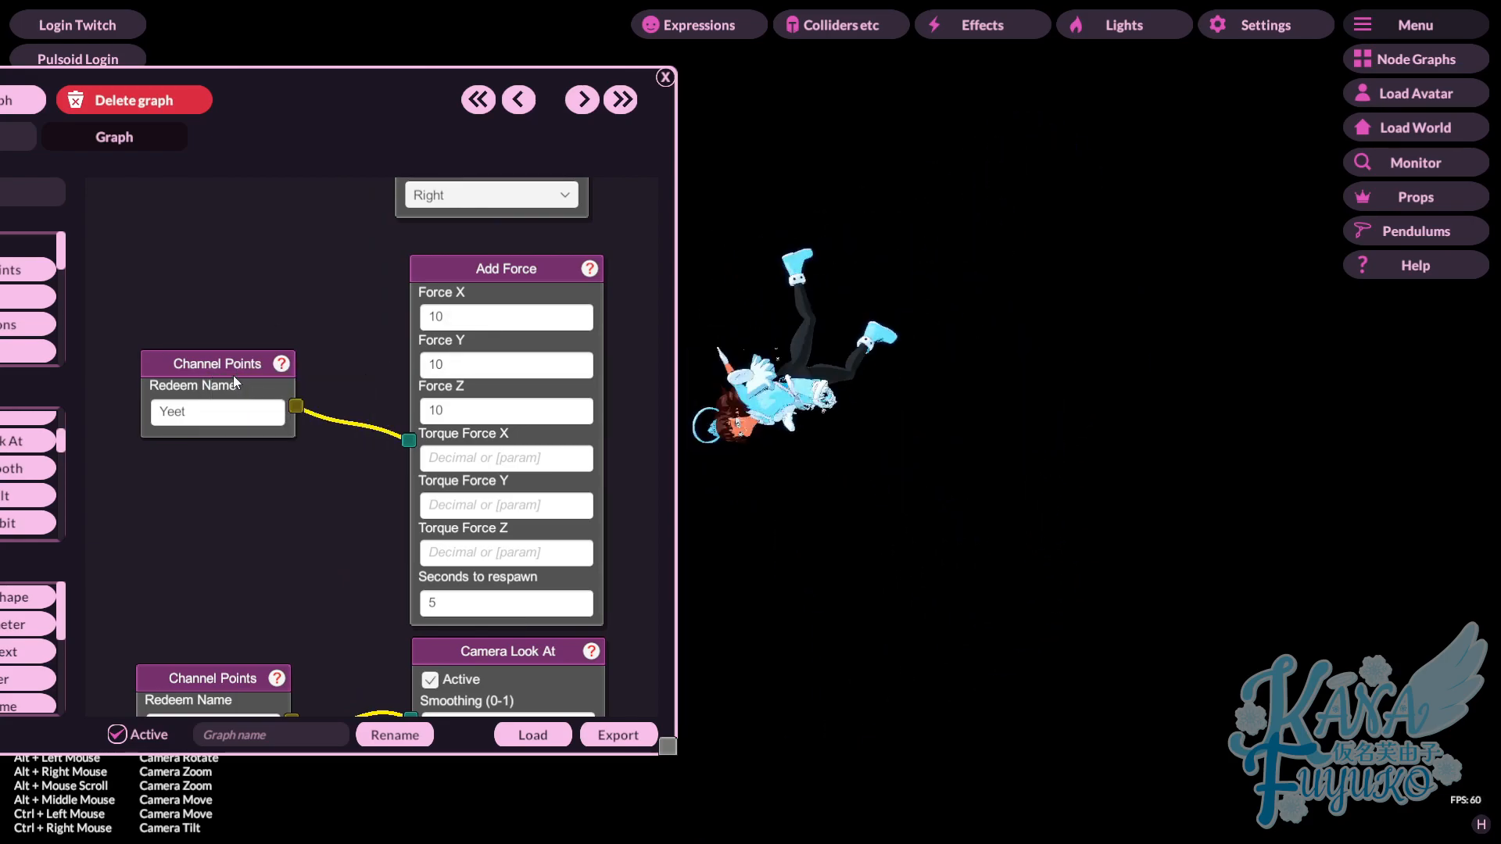
left_click(251, 382)
right_click(232, 369)
left_click(235, 373)
right_click(228, 366)
left_click(259, 383)
right_click(238, 374)
left_click(259, 388)
right_click(244, 374)
left_click(264, 386)
right_click(263, 383)
left_click(262, 385)
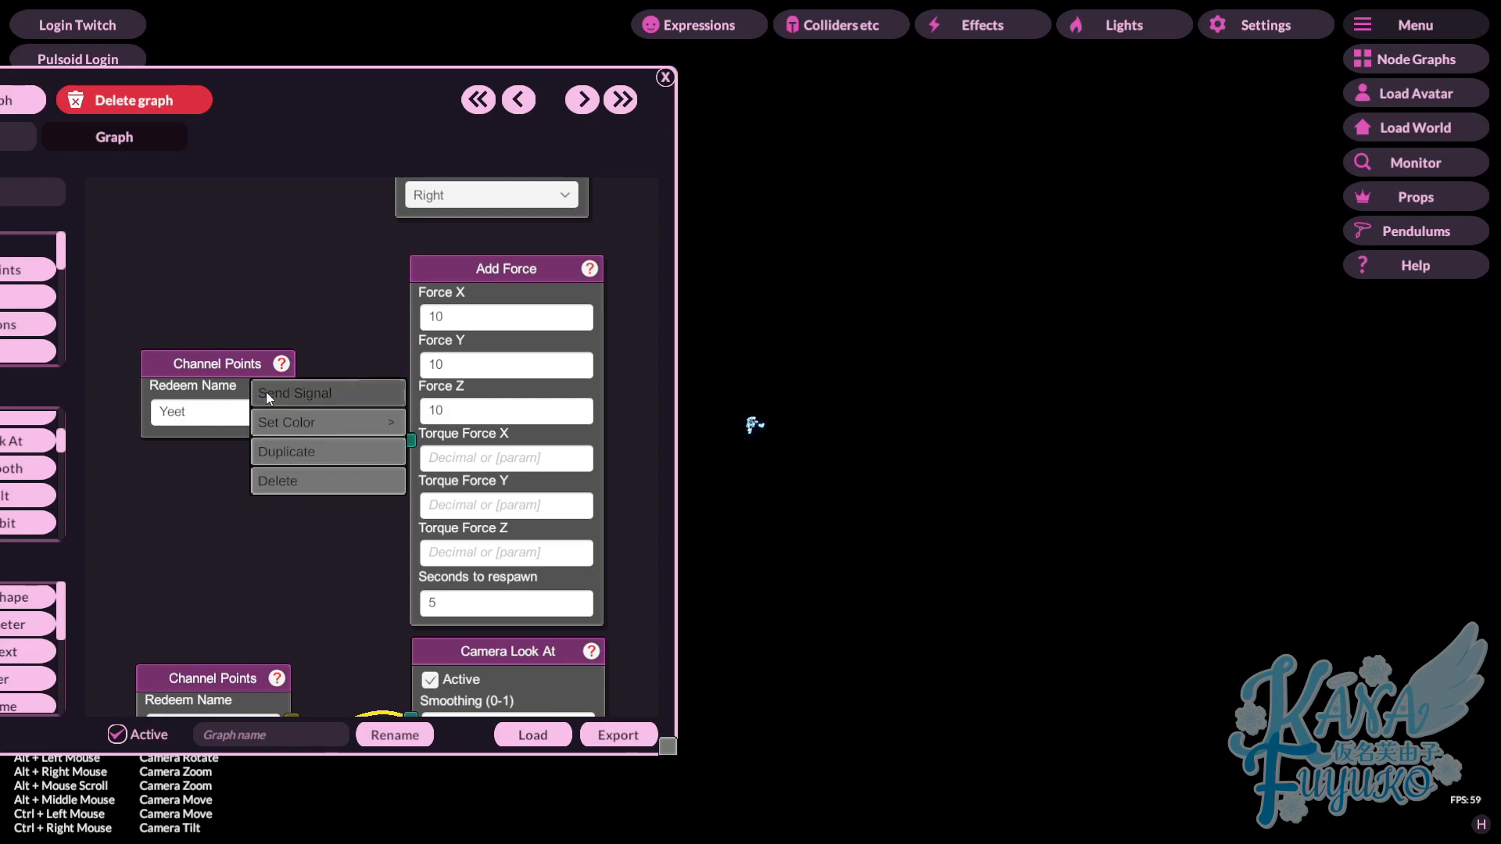
left_click(242, 383)
right_click(201, 364)
left_click(242, 379)
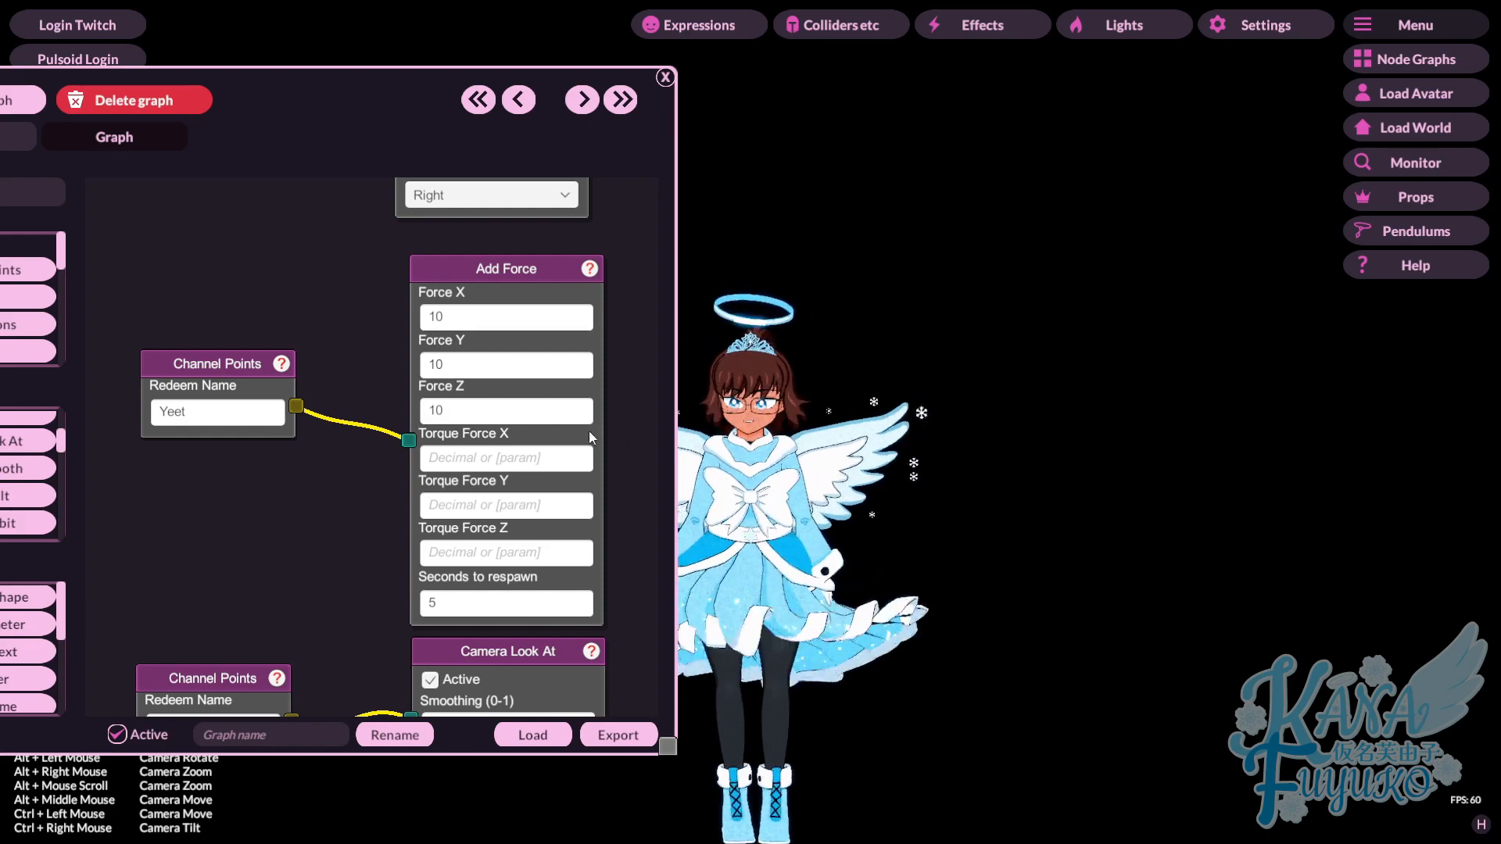
Bring all the redeem nodes into view, move the camera closer to the avatar's upper body, and close the node graph window.
scroll(344, 508, "down", 5)
scroll(360, 525, "up", 3)
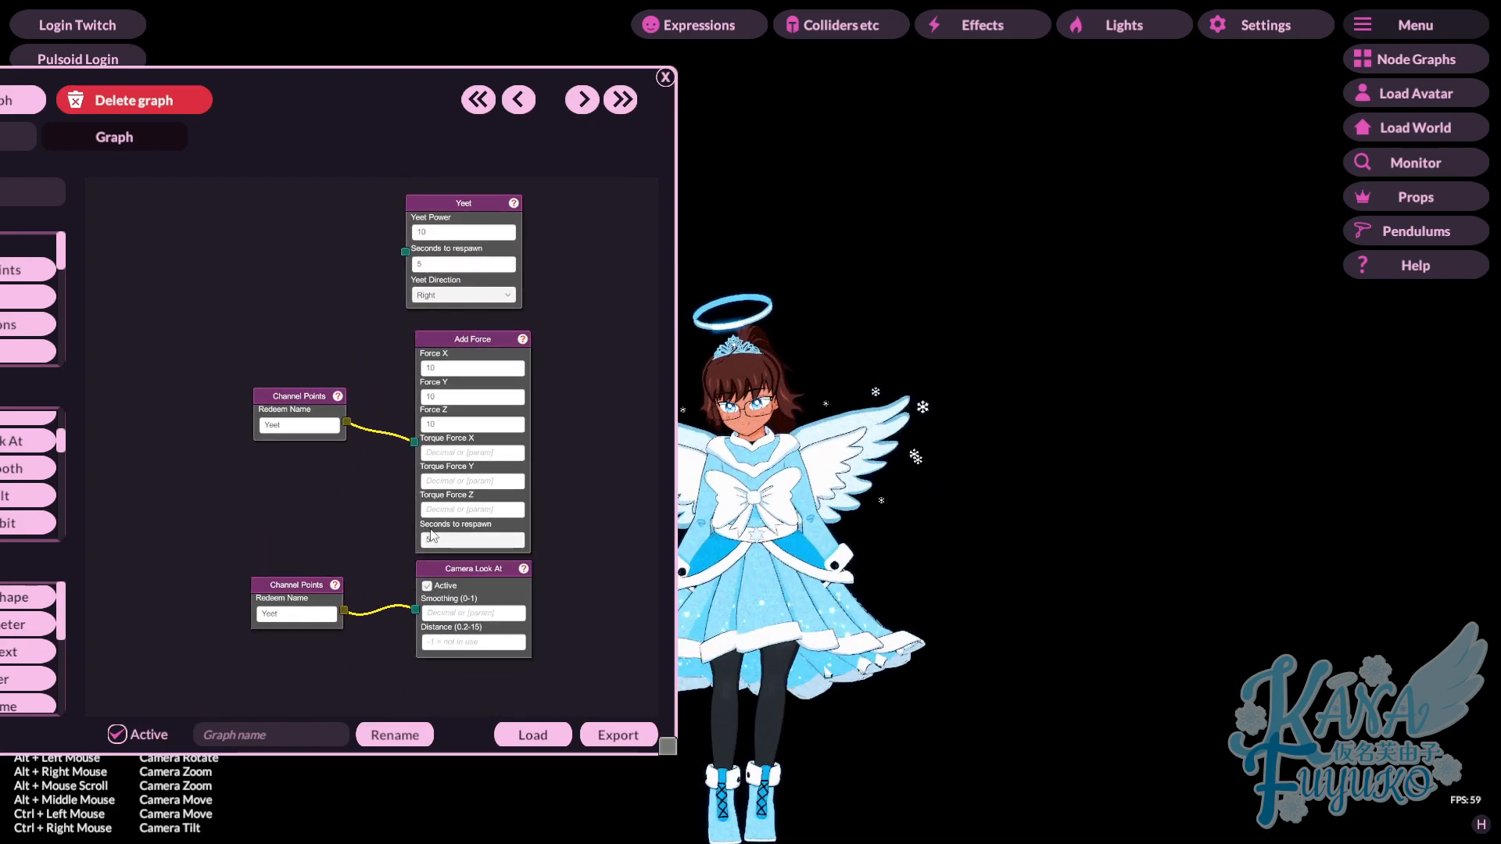
mouse_move(421, 609)
left_mouse_down()
mouse_move(410, 577)
mouse_move(412, 612)
left_mouse_up()
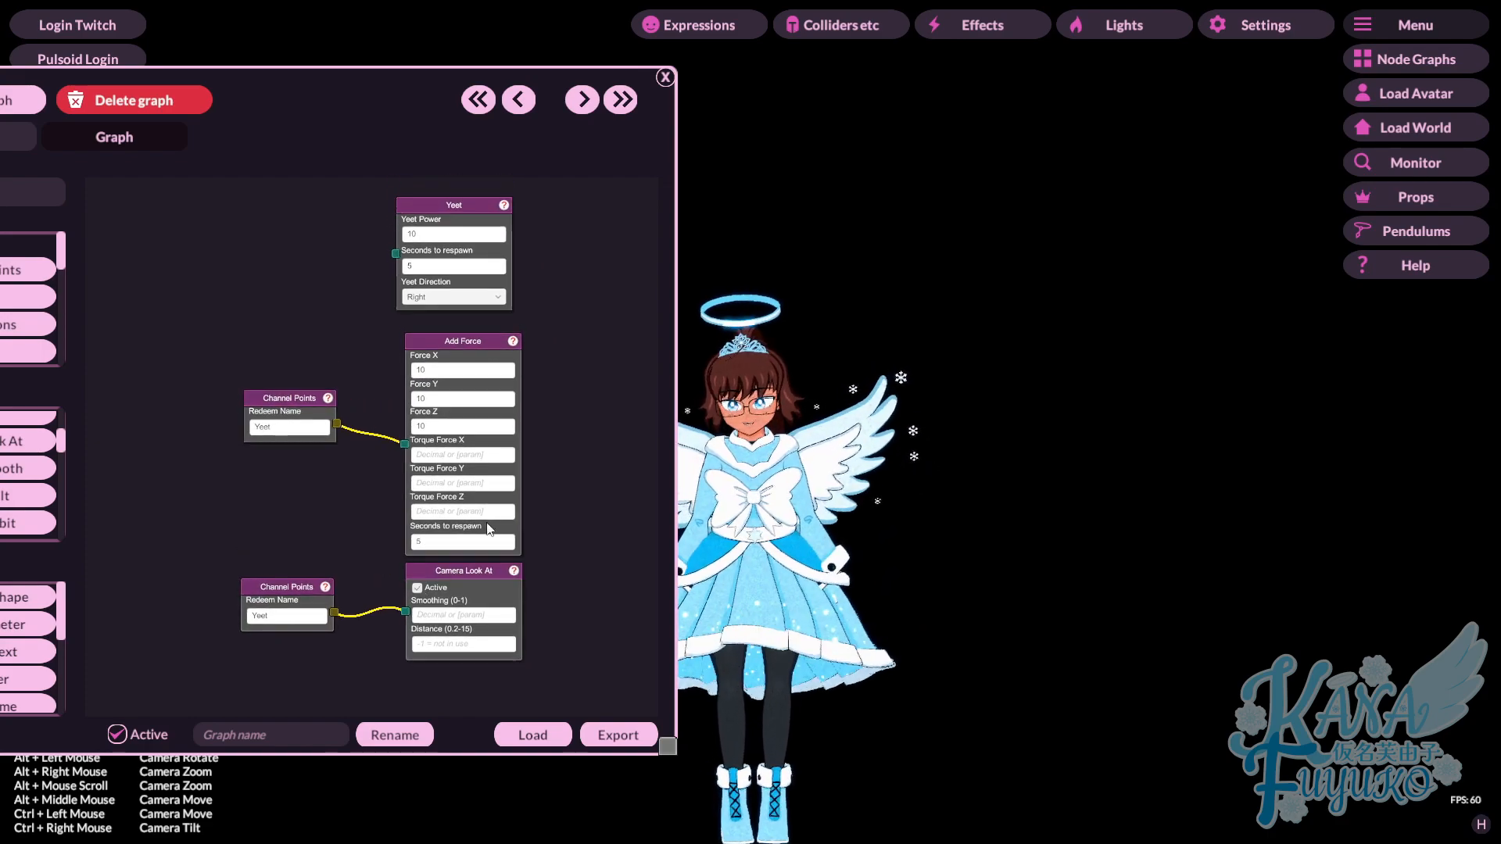
mouse_move(470, 570)
left_mouse_down()
mouse_move(499, 565)
mouse_move(472, 570)
left_mouse_up()
scroll(821, 518, "up", 3)
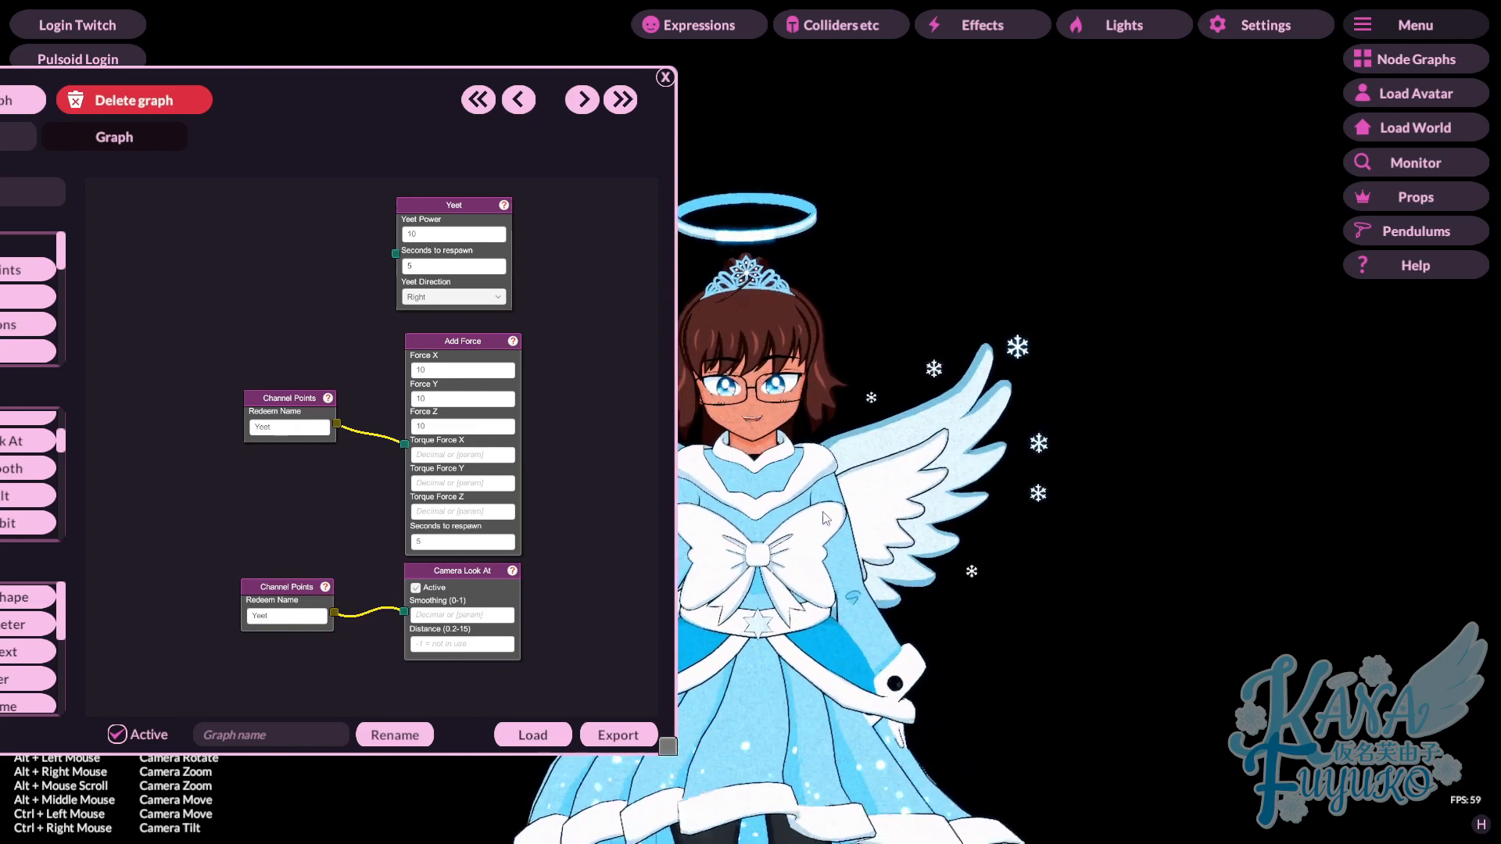
left_click(664, 77)
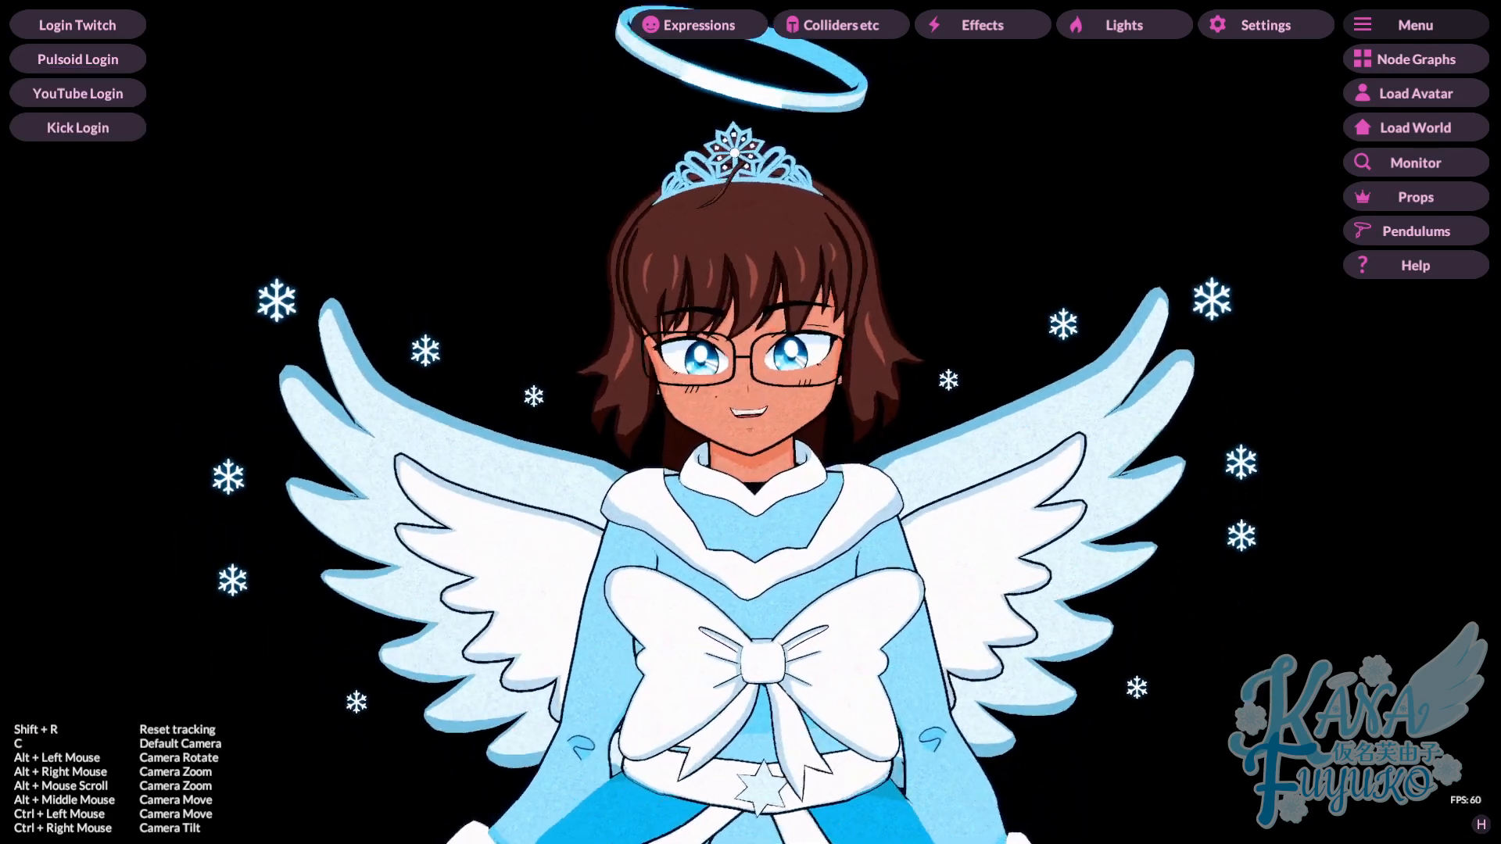